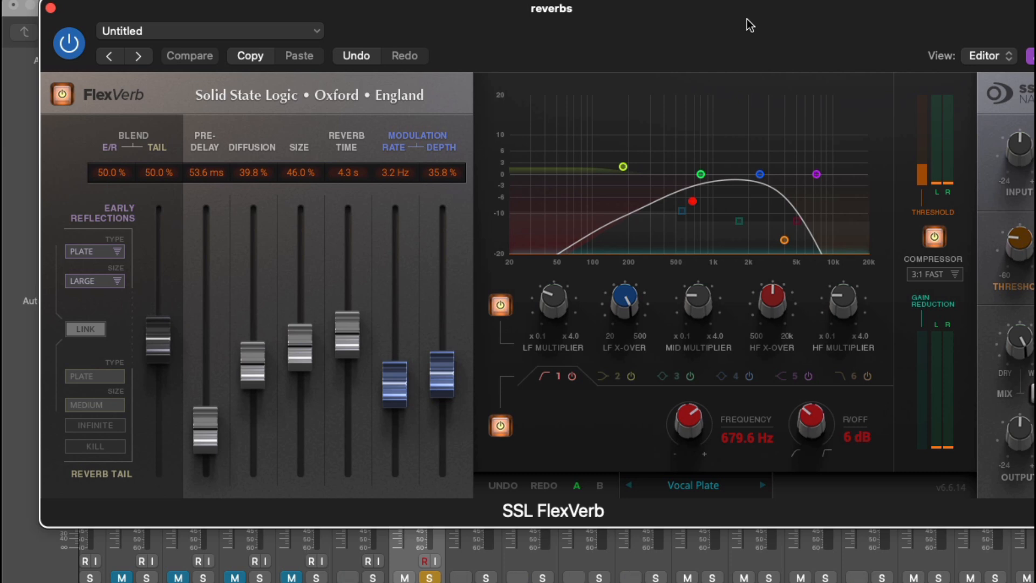
Audition the soloed track through the reverb and load the Default Preset.
key("space")
left_click(694, 485)
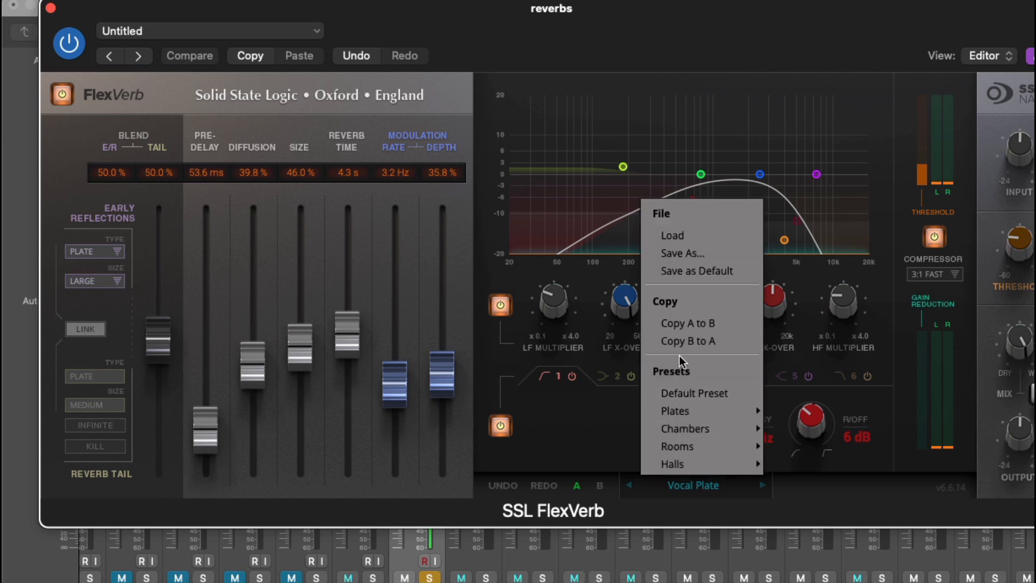
left_click(683, 392)
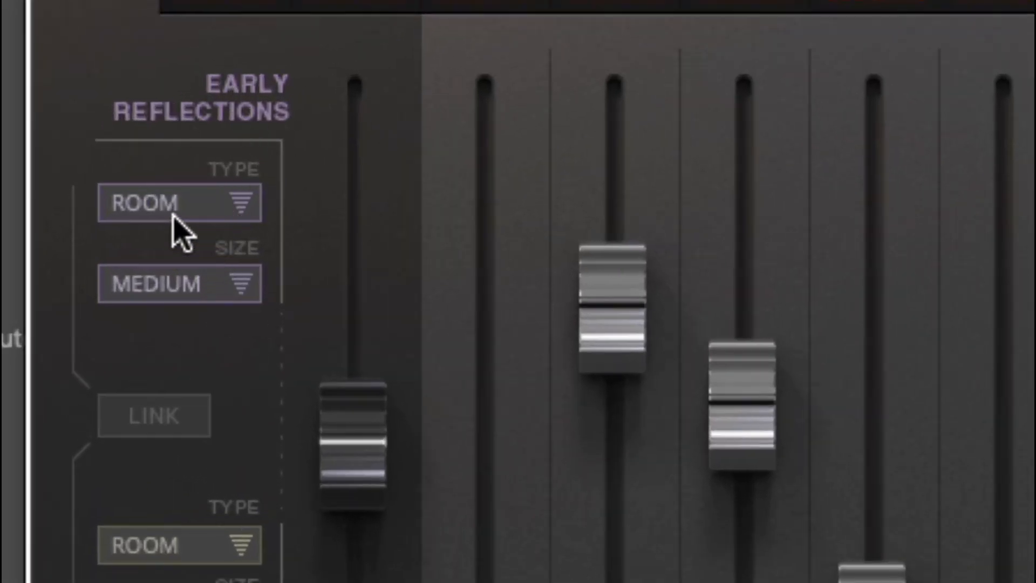
Check the type options of the early reflections and reverb tail, and toggle the link between the two sections on and off.
left_click(242, 215)
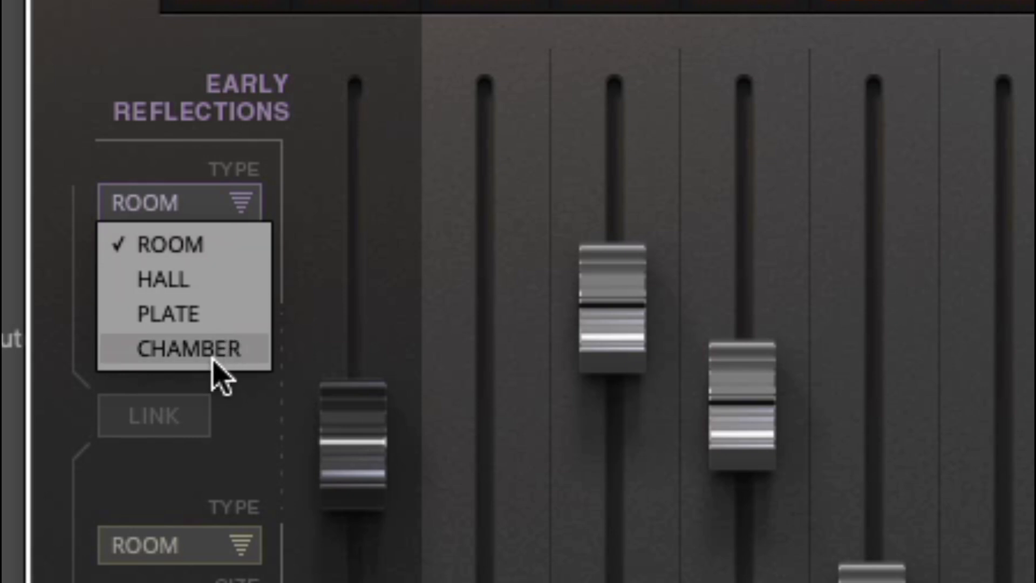
left_click(232, 400)
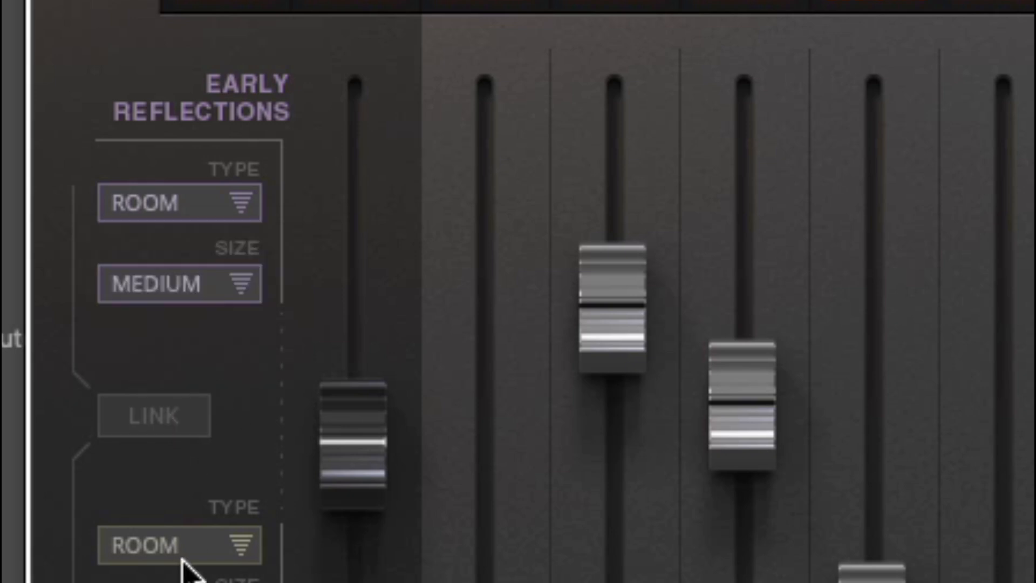
left_click(208, 483)
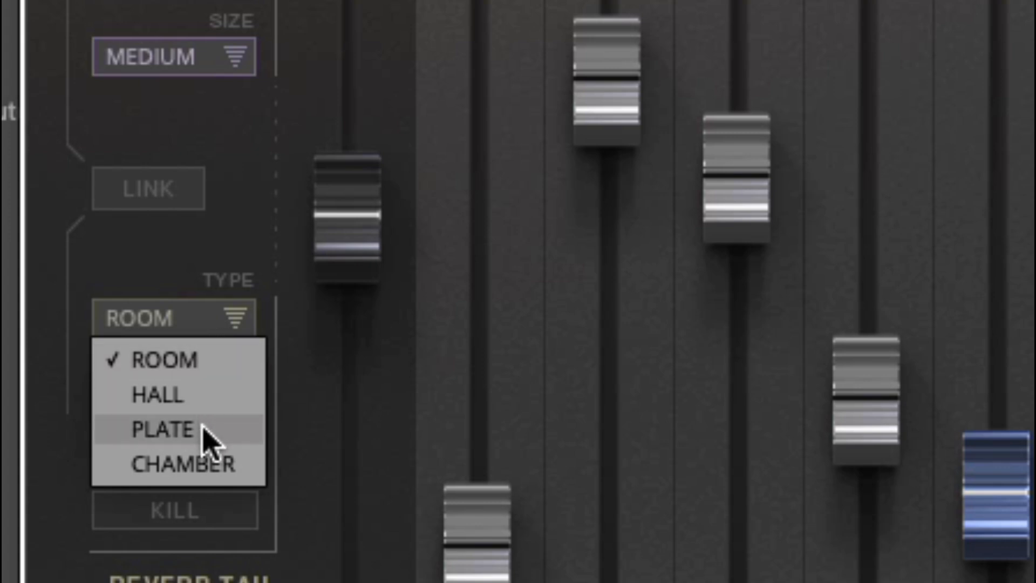
left_click(186, 530)
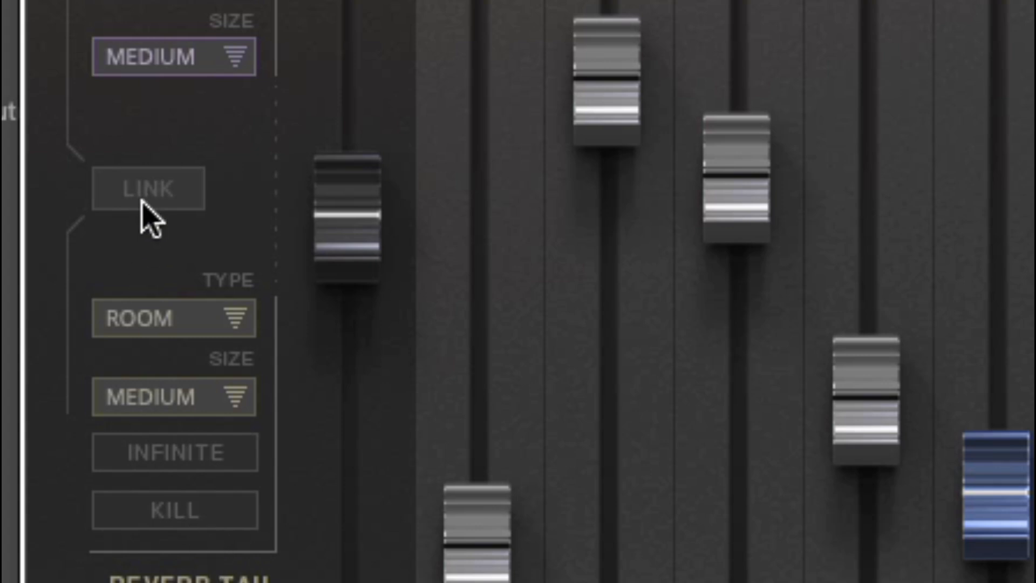
left_click(177, 204)
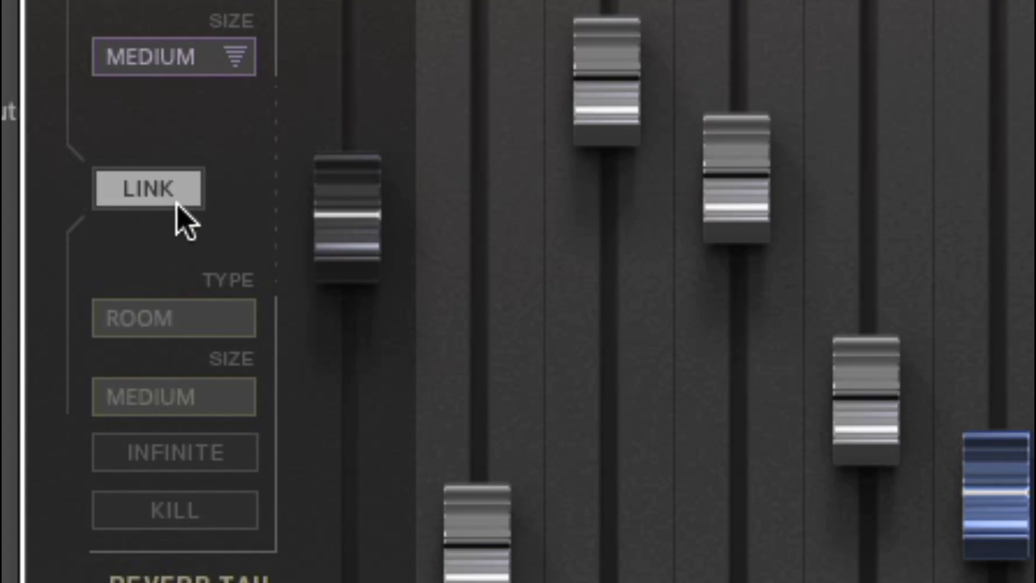
left_click(178, 205)
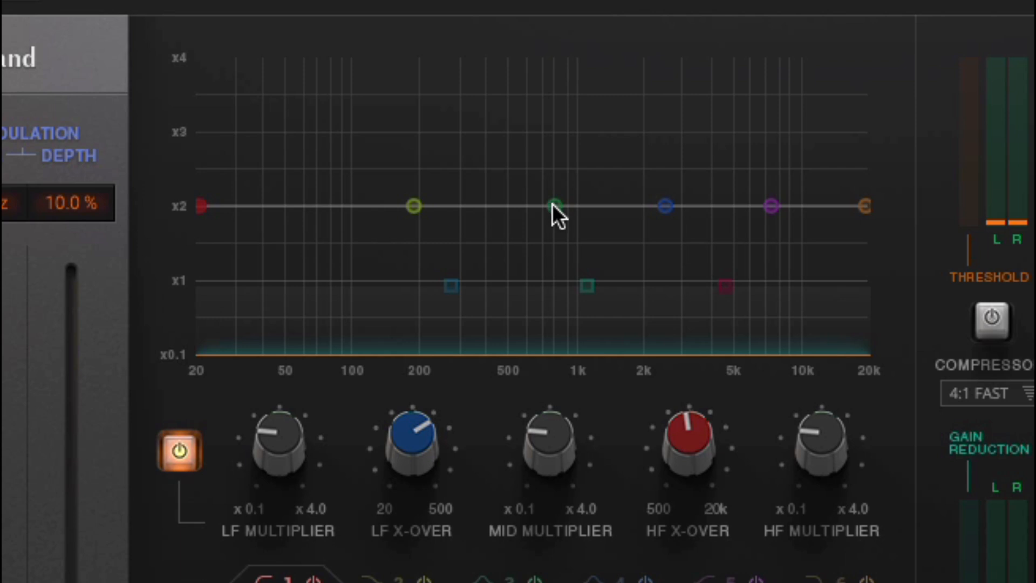
Shift EQ band 3 to about 739 Hz with 0.1 dB gain, and review the settings of EQ bands 1 and 2.
mouse_move(553, 203)
left_mouse_down()
mouse_move(543, 248)
mouse_move(546, 207)
left_mouse_up()
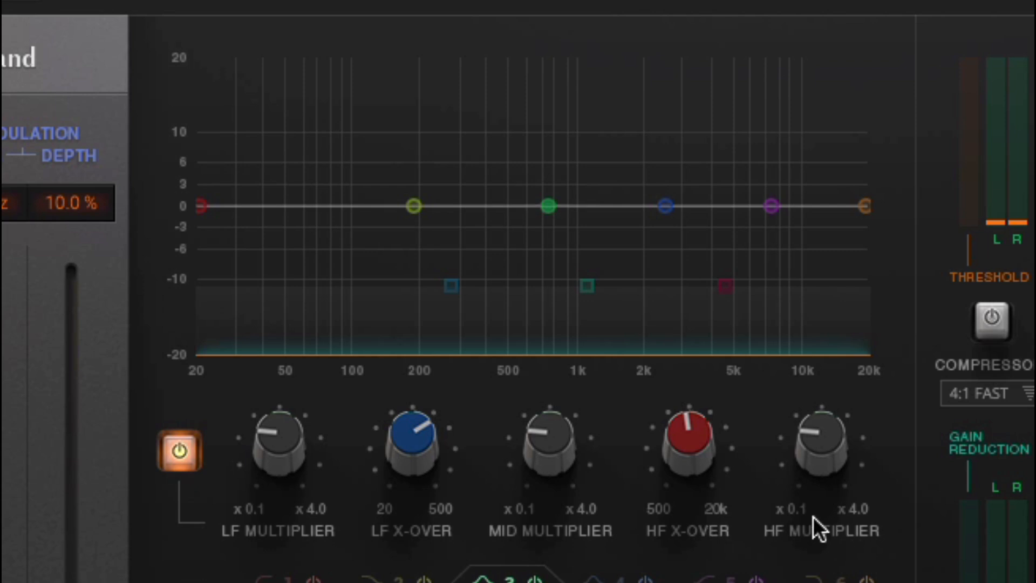
mouse_move(831, 459)
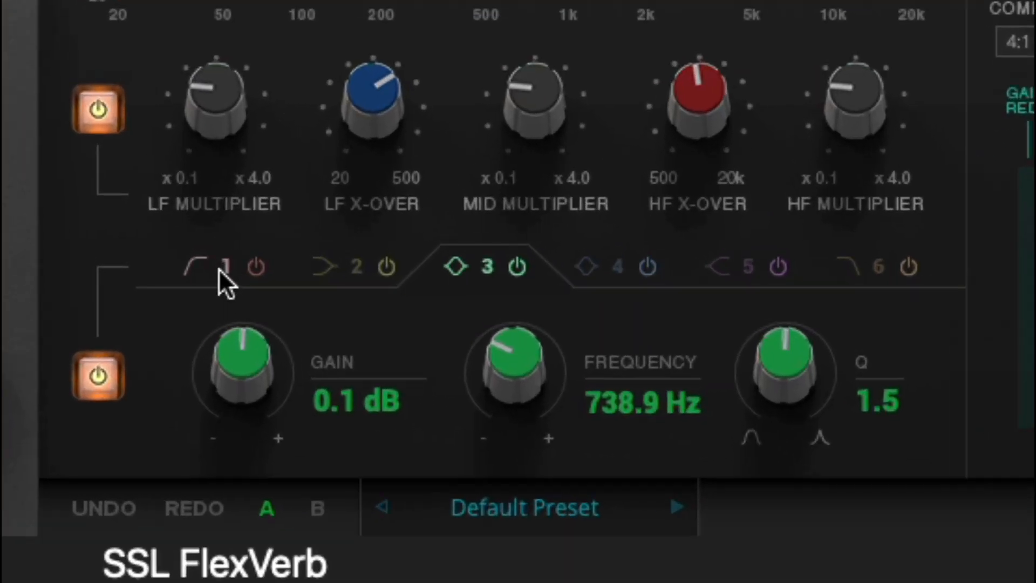
left_click(221, 269)
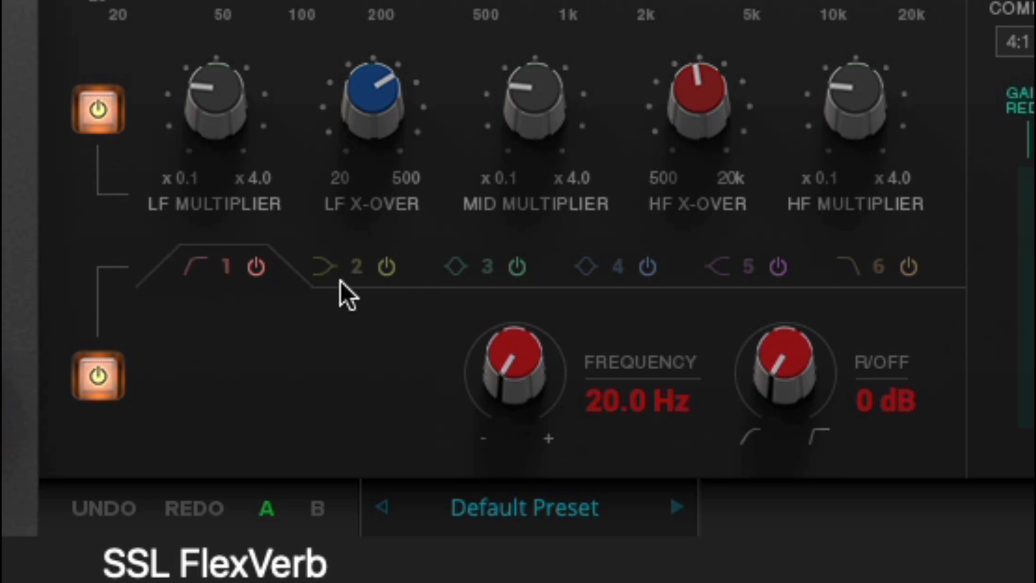
left_click(354, 269)
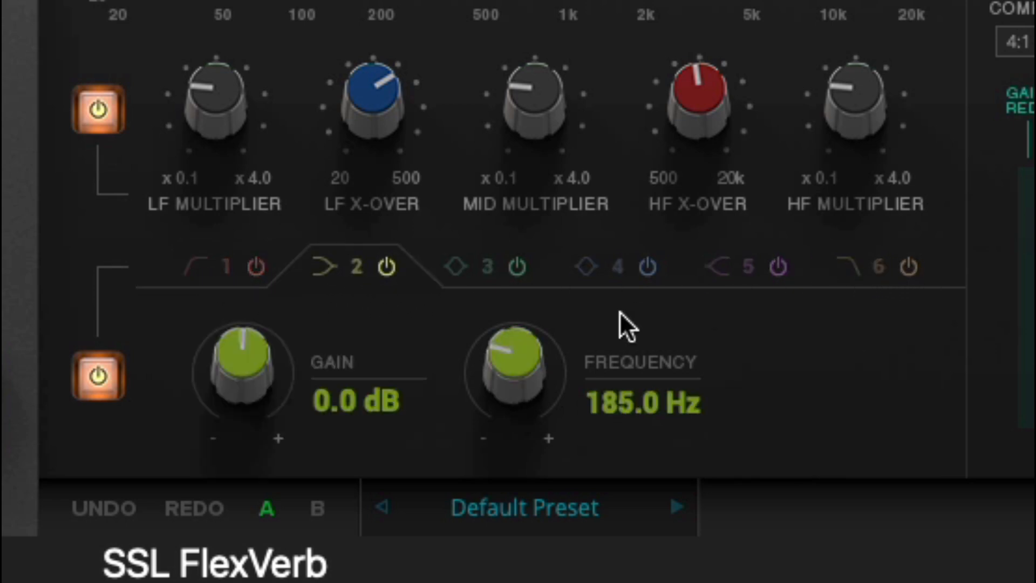
left_click(463, 269)
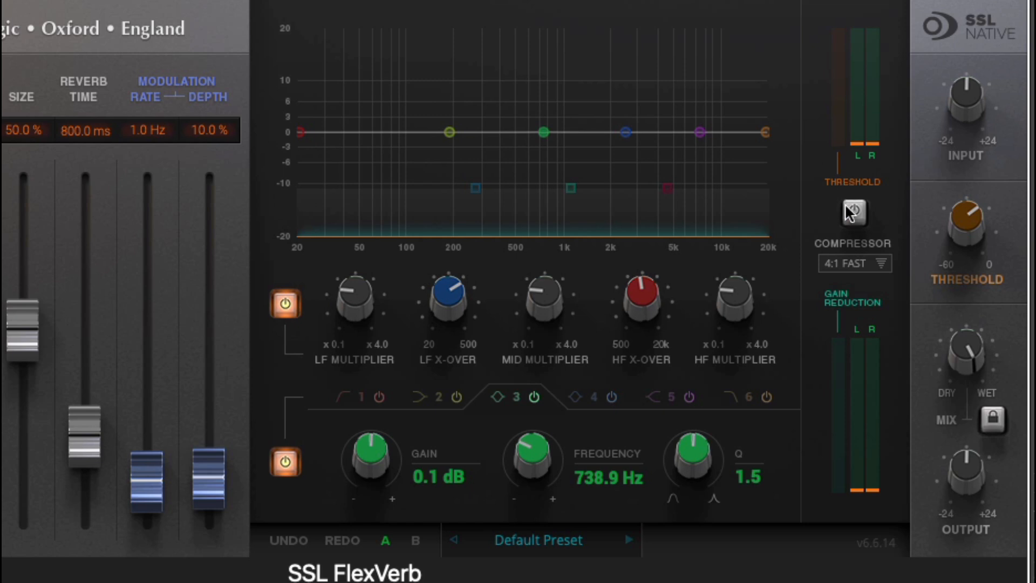
Examine the compressor's ratio and speed options and the threshold, mix and mix lock controls.
left_click(855, 265)
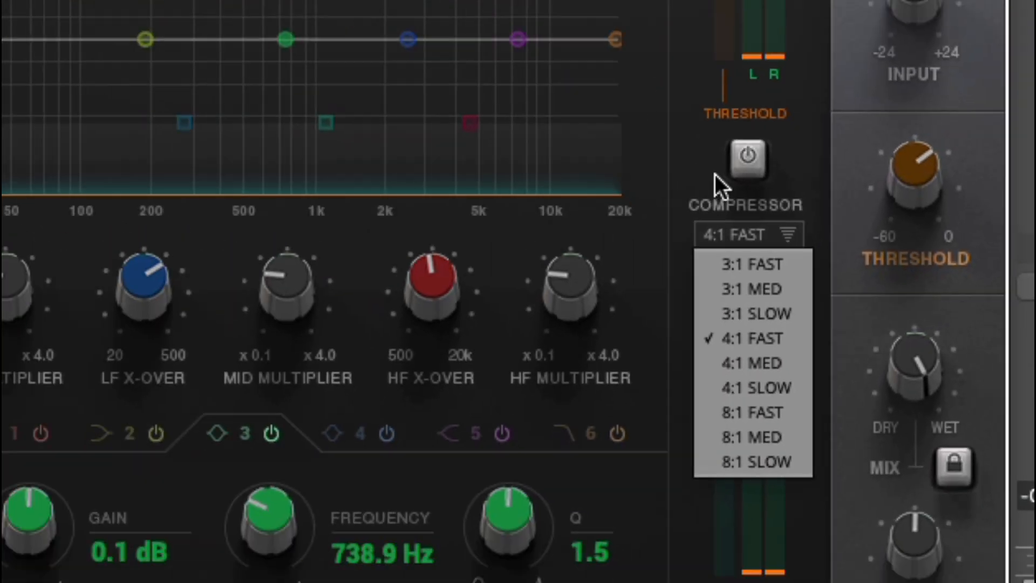
left_click(714, 173)
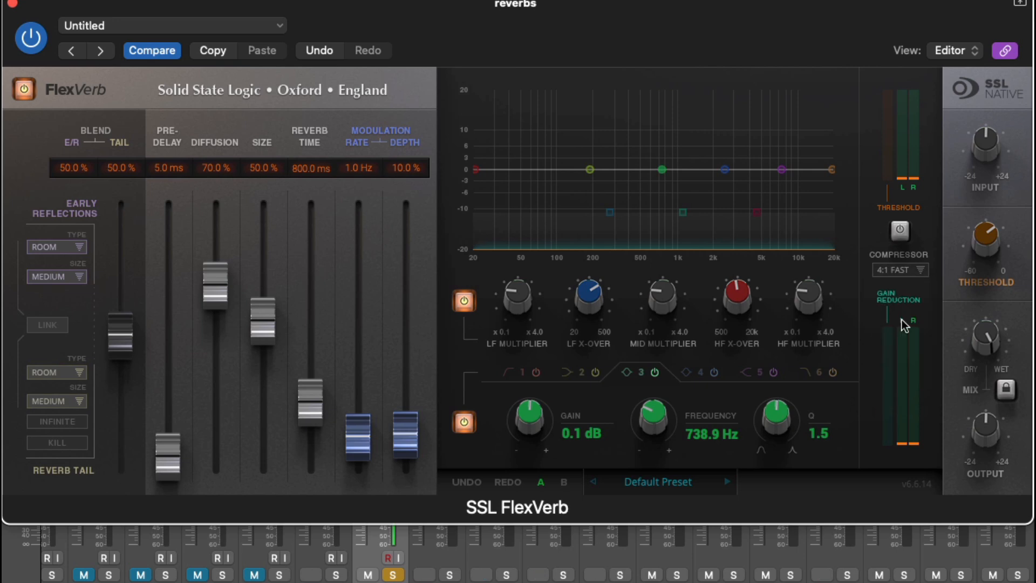
mouse_move(985, 242)
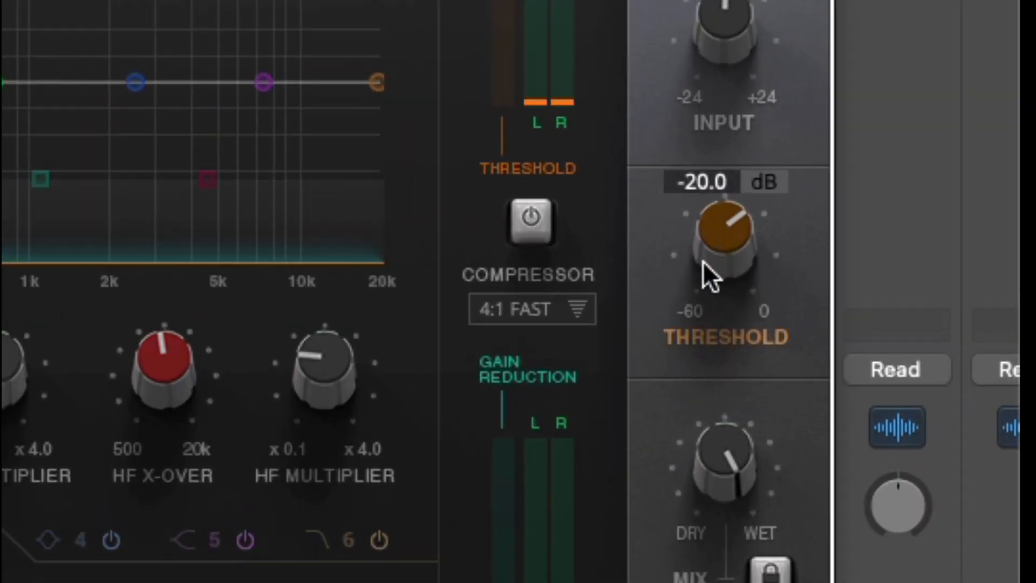
mouse_move(723, 469)
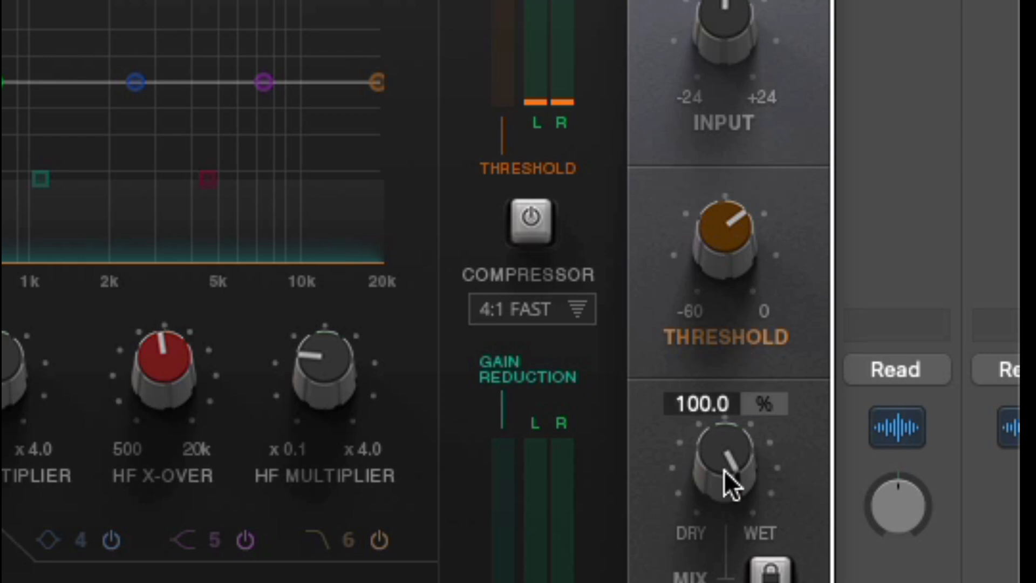
left_click(770, 573)
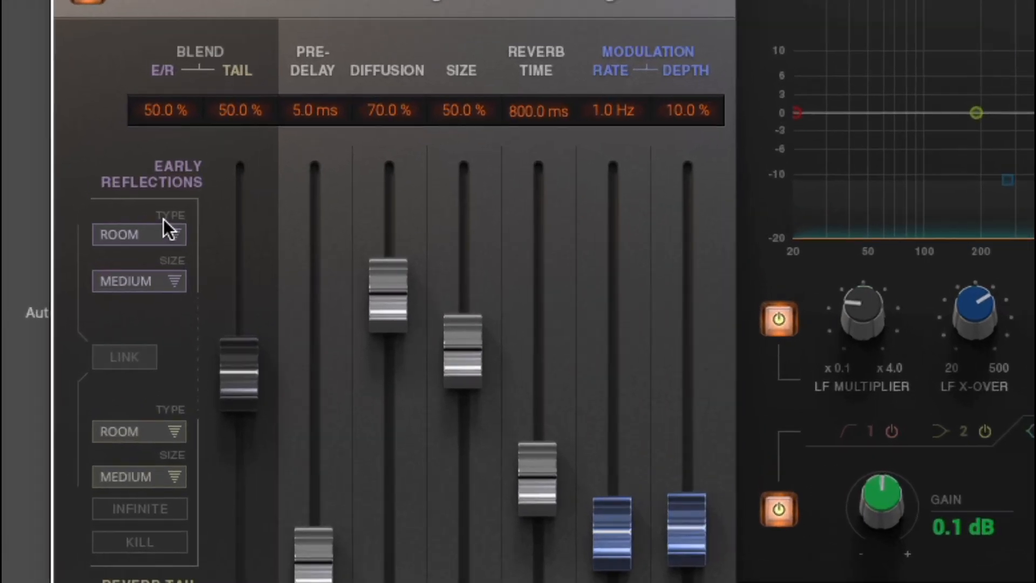
Set the early reflections type to Plate and their size to Large.
left_click(87, 262)
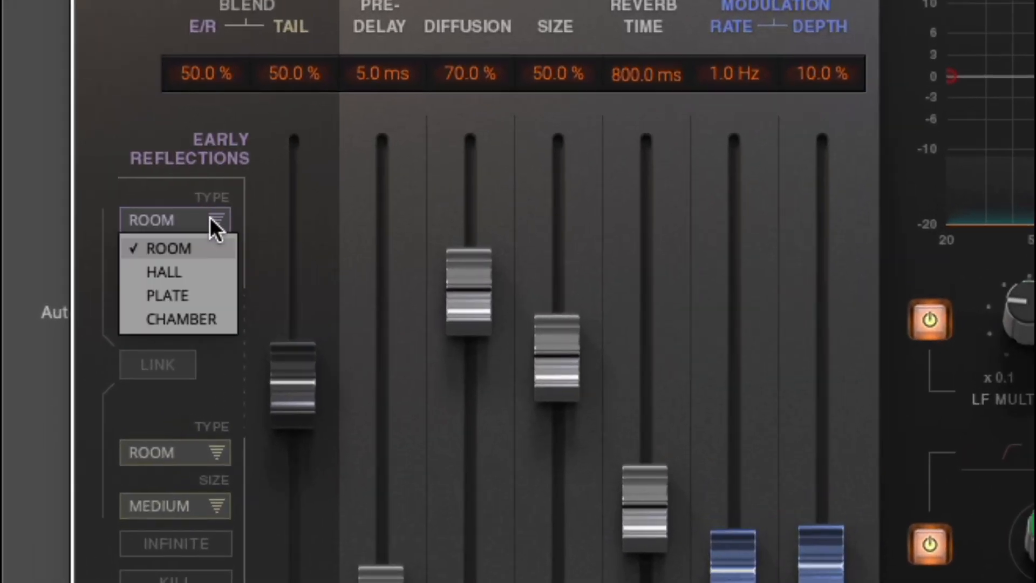
left_click(167, 295)
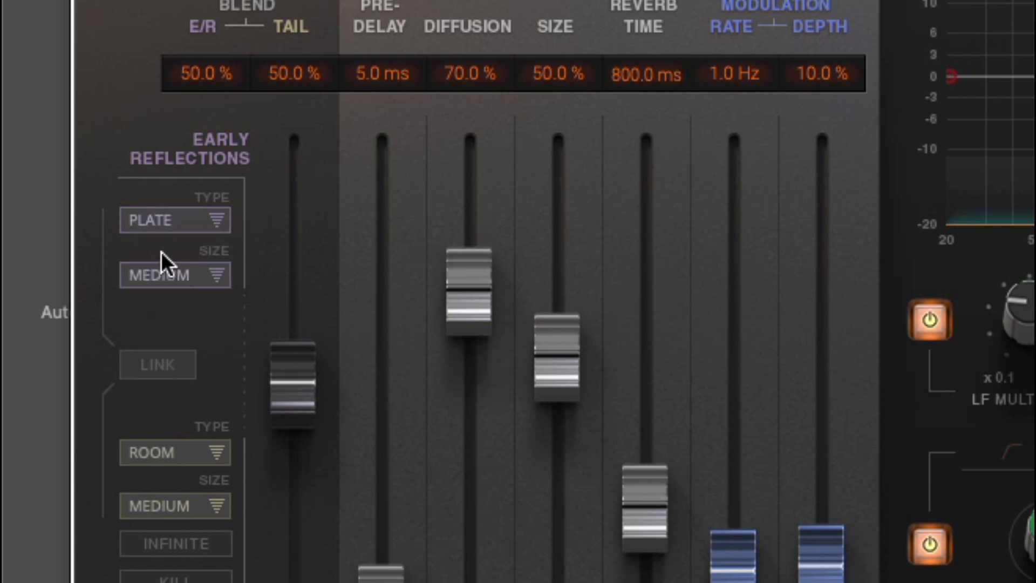
left_click(213, 274)
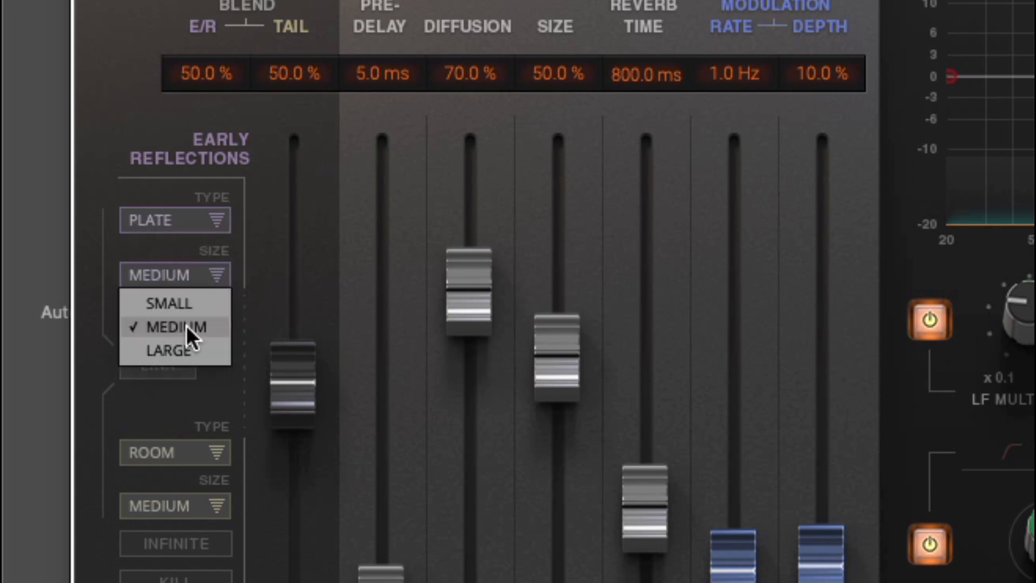
left_click(174, 350)
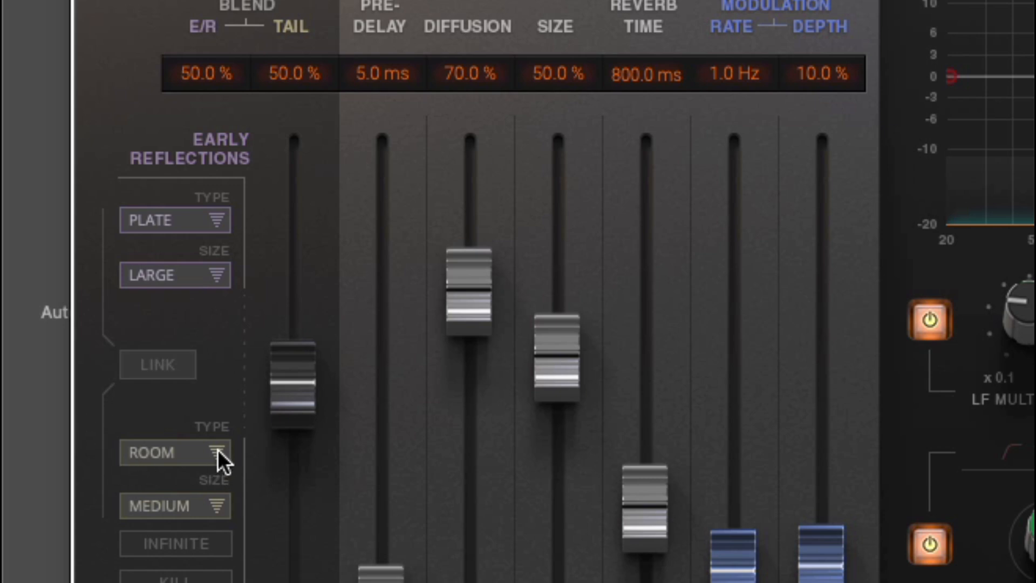
Set the reverb tail type to Plate with the Medium size.
left_click(203, 453)
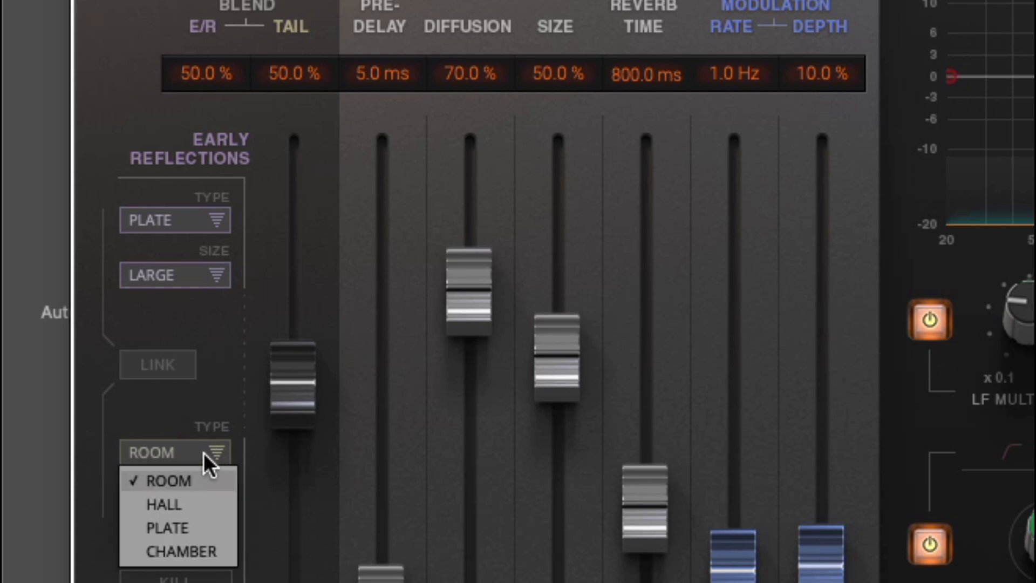
left_click(189, 523)
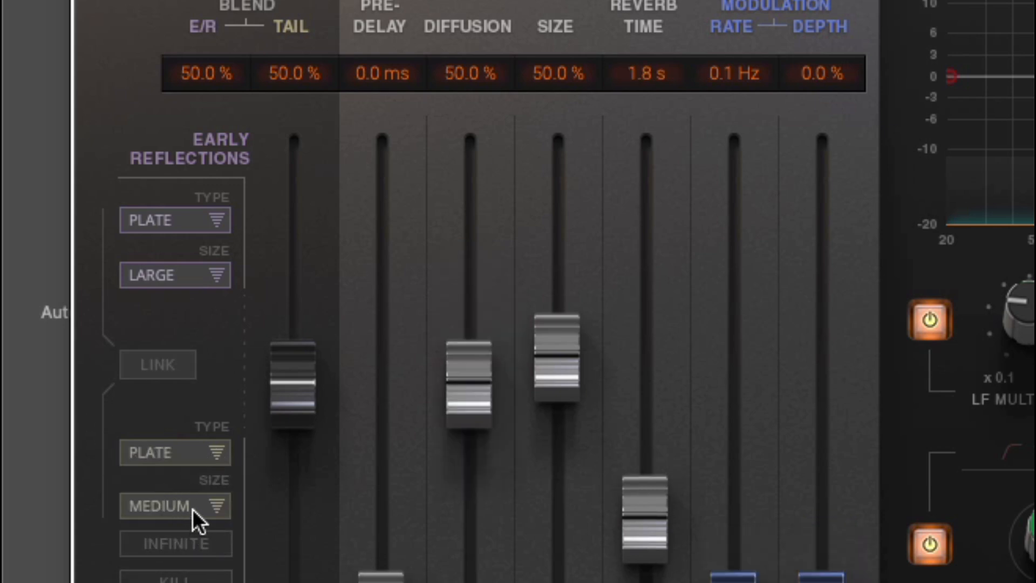
left_click(193, 510)
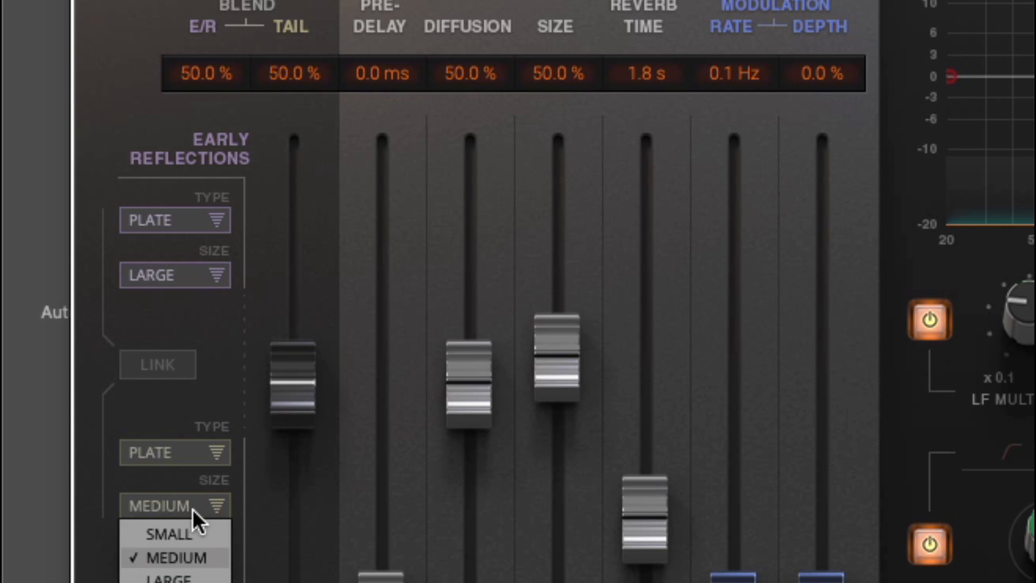
left_click(202, 554)
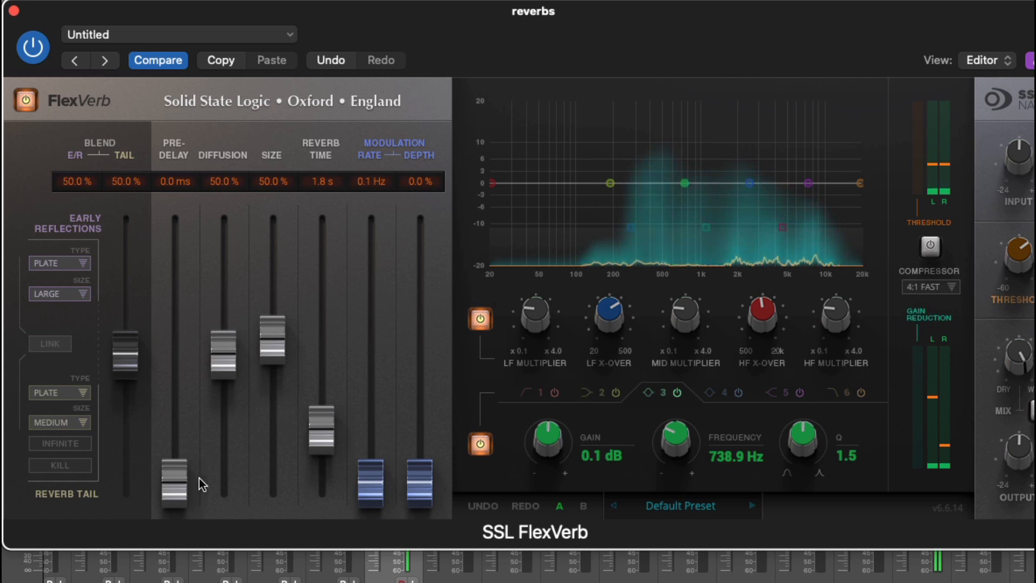
Raise the reverb's pre-delay to about 150.4 ms.
left_click_drag(180, 474, 179, 395)
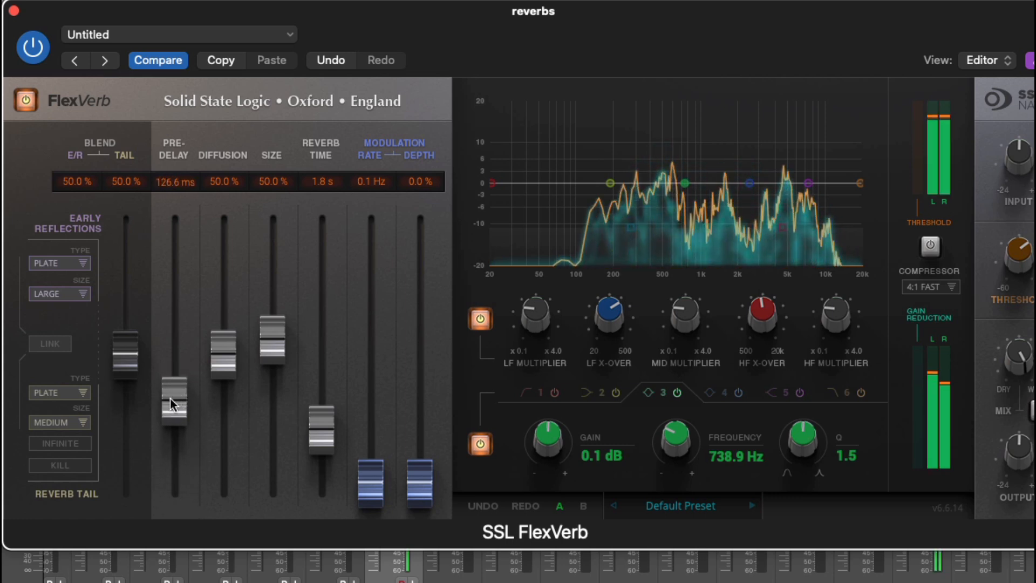
mouse_move(170, 403)
left_mouse_down()
mouse_move(170, 376)
mouse_move(170, 387)
left_mouse_up()
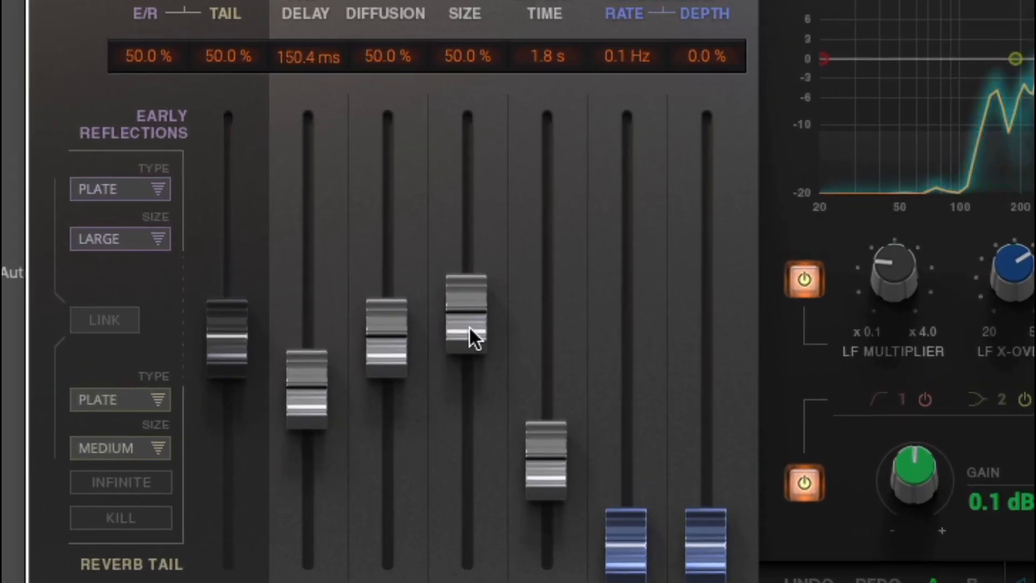
Raise the reverb size to about 61.5% and lower the diffusion to about 28.2%.
left_click_drag(470, 329, 465, 221)
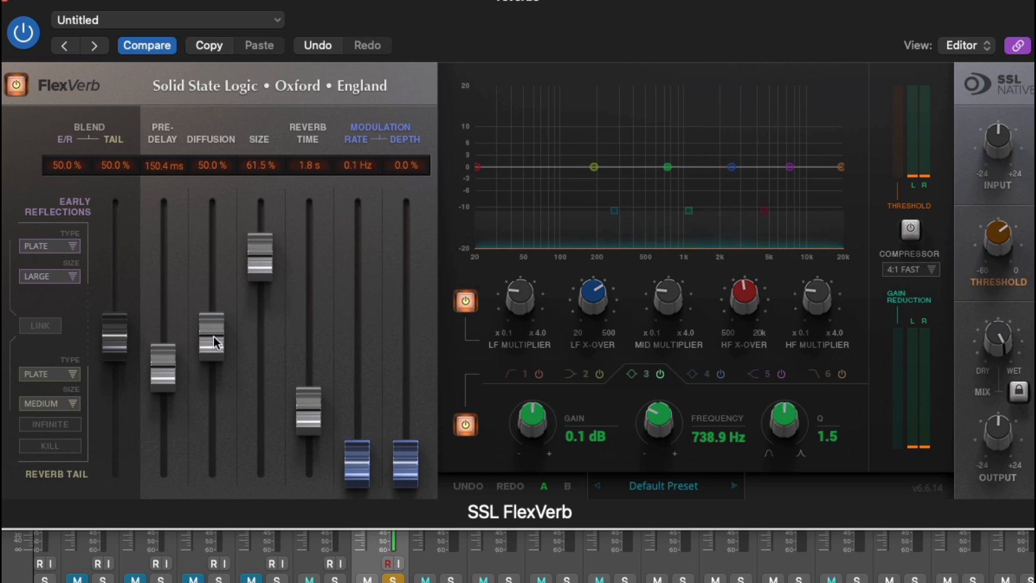
left_click_drag(213, 335, 207, 392)
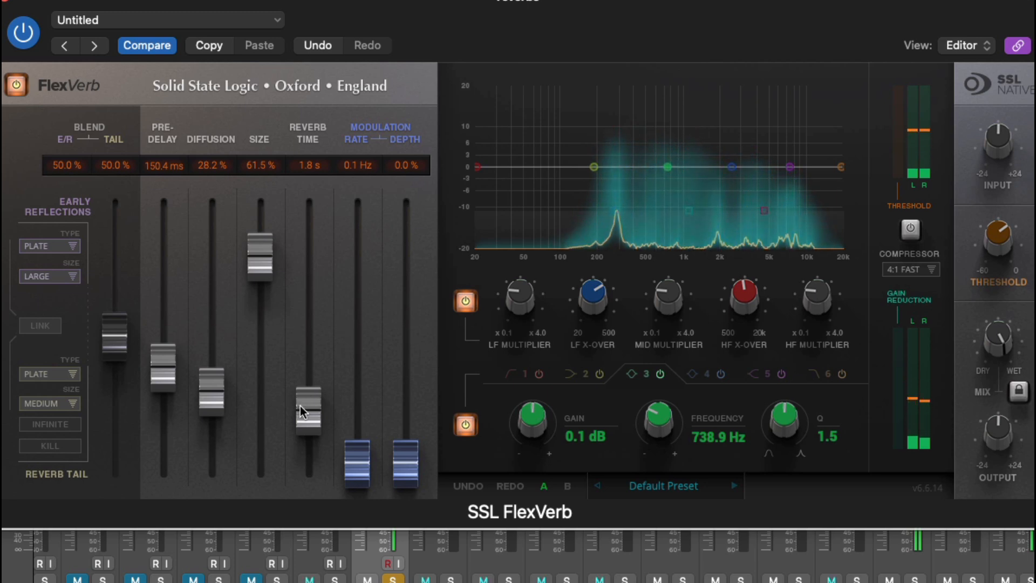
Lengthen the reverb time to about 3.7 s and raise the modulation depth to about 42.6%.
left_click_drag(304, 407, 310, 387)
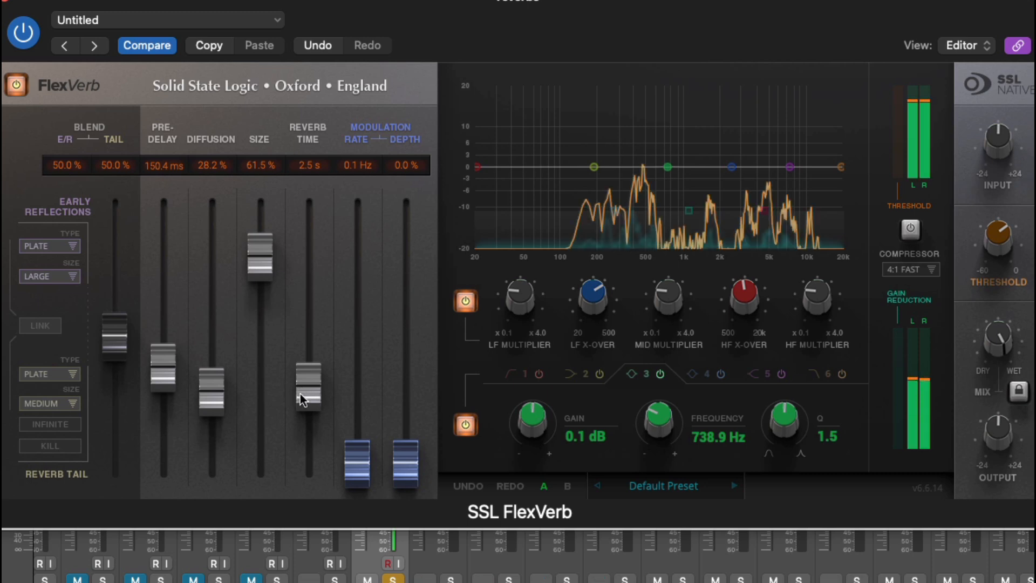
left_click_drag(308, 389, 315, 376)
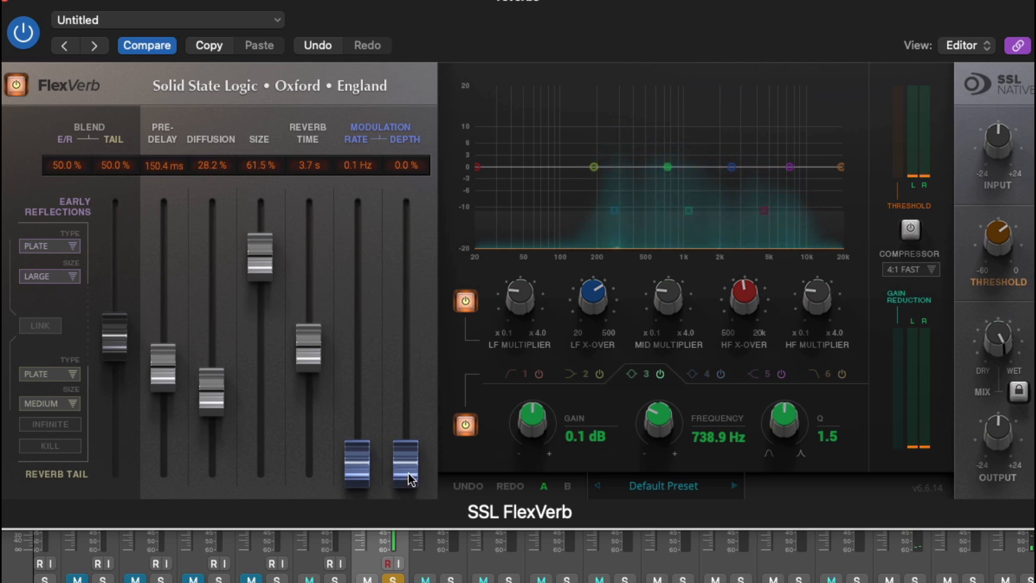
left_click_drag(408, 478, 406, 368)
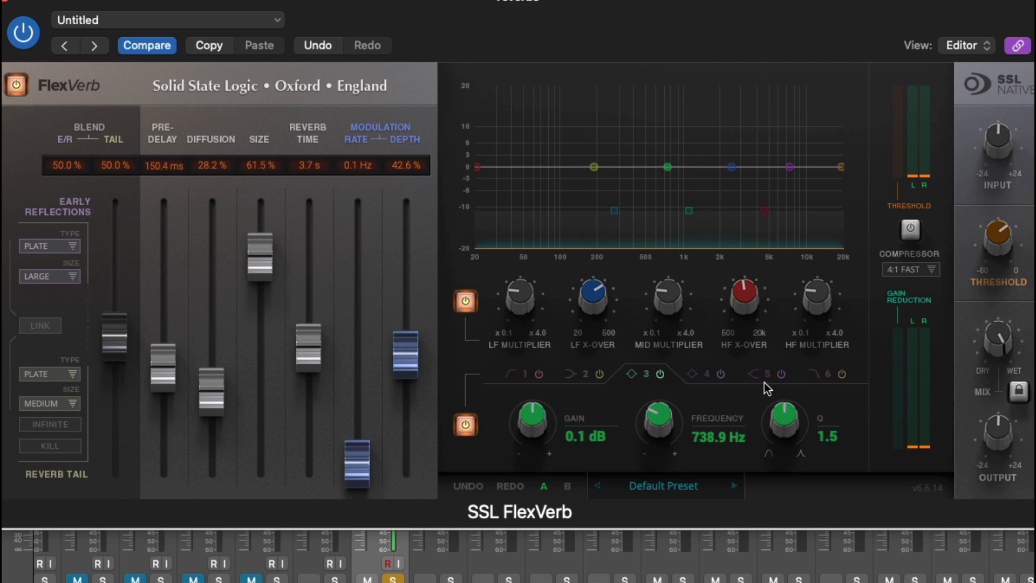
Set up the high-cut filter (EQ band 6) with a 24 dB roll-off at about 6.4 kHz.
left_click(820, 378)
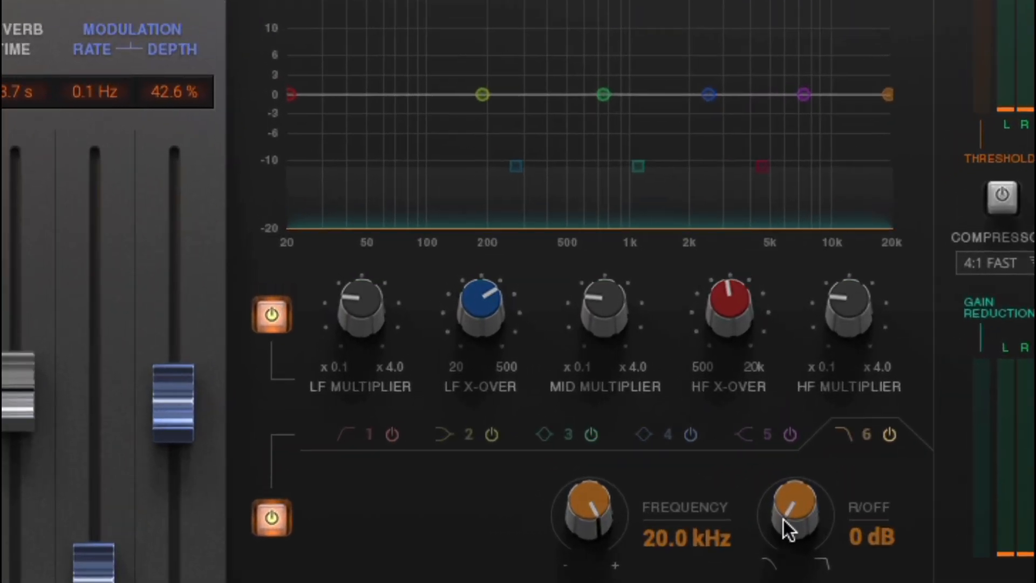
left_click_drag(777, 424, 835, 127)
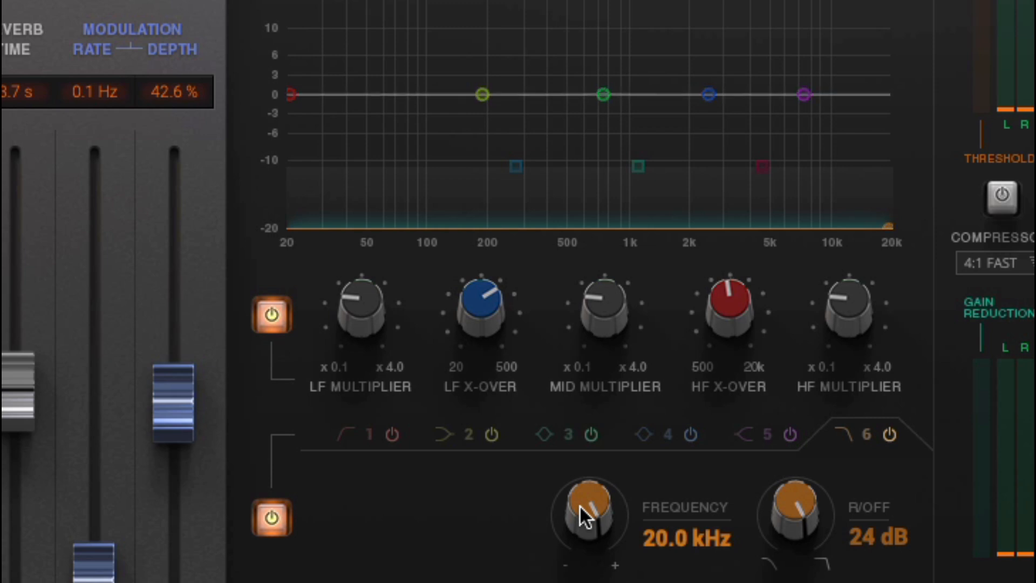
left_click_drag(579, 504, 559, 582)
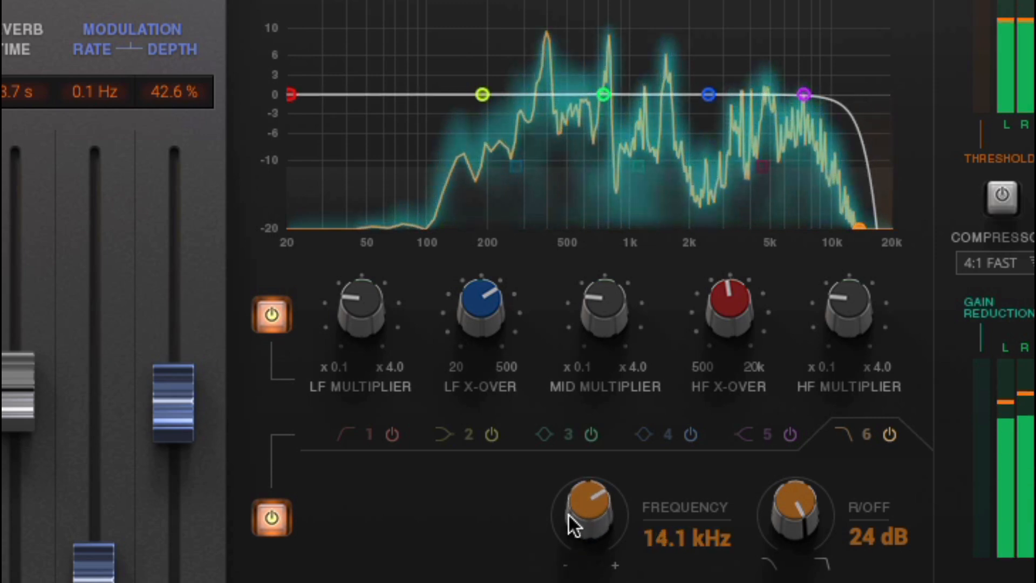
left_click_drag(571, 523, 545, 582)
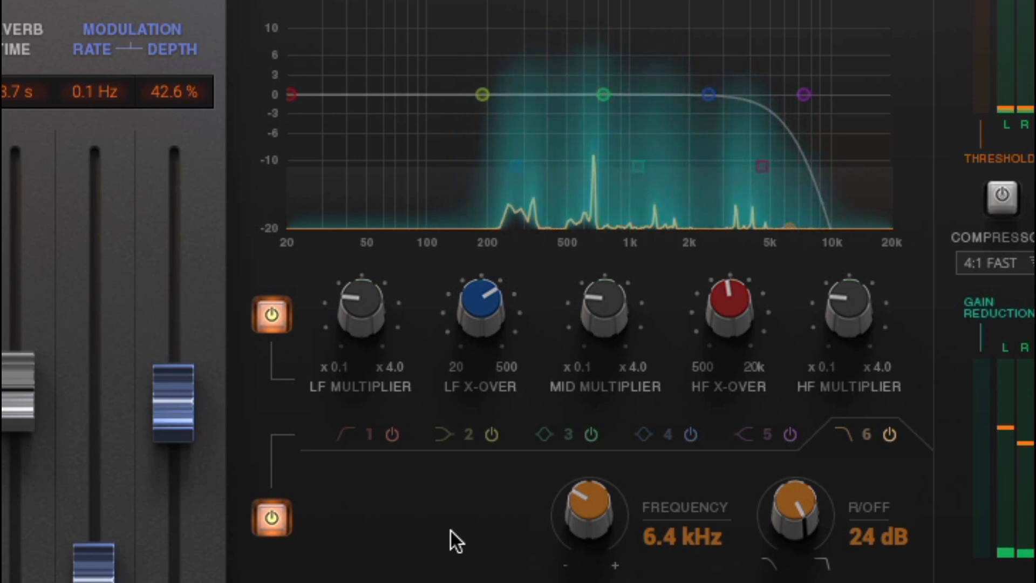
Set up the low-cut filter (EQ band 1) with a 24 dB roll-off at about 197.4 Hz.
left_click(333, 445)
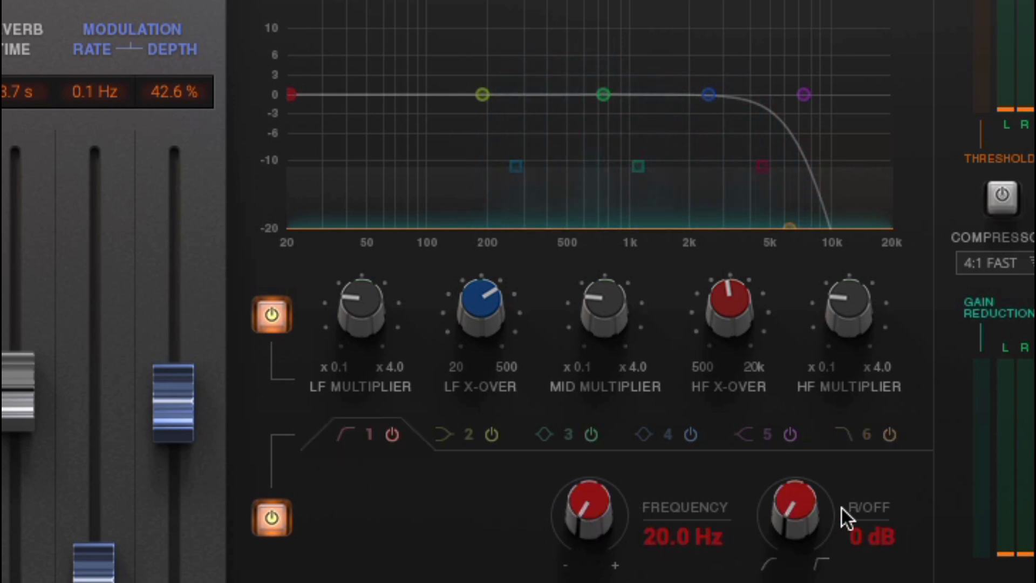
left_click_drag(777, 517, 775, 478)
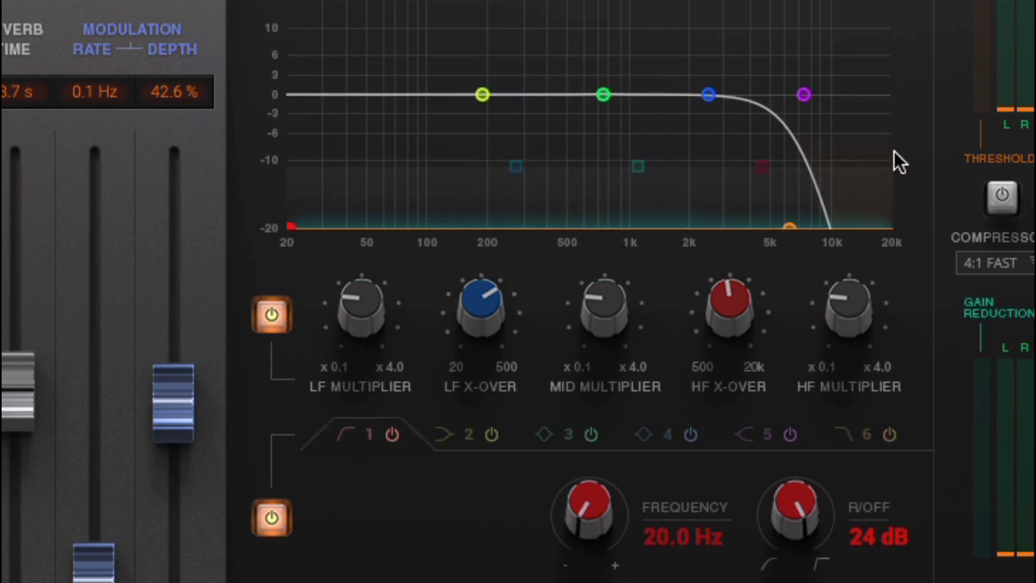
left_click_drag(581, 517, 594, 474)
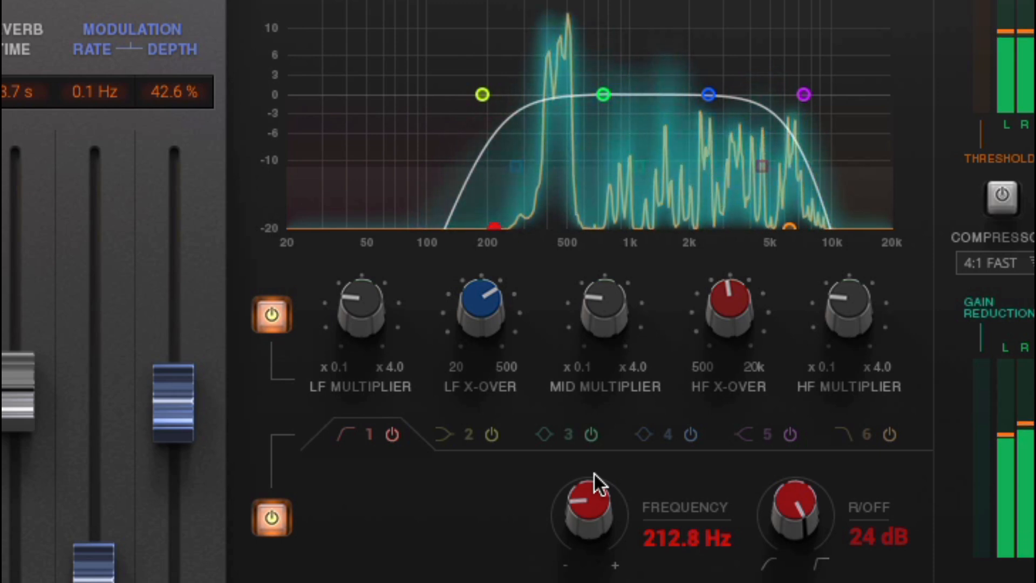
mouse_move(594, 474)
left_mouse_down()
mouse_move(594, 487)
mouse_move(592, 476)
left_mouse_up()
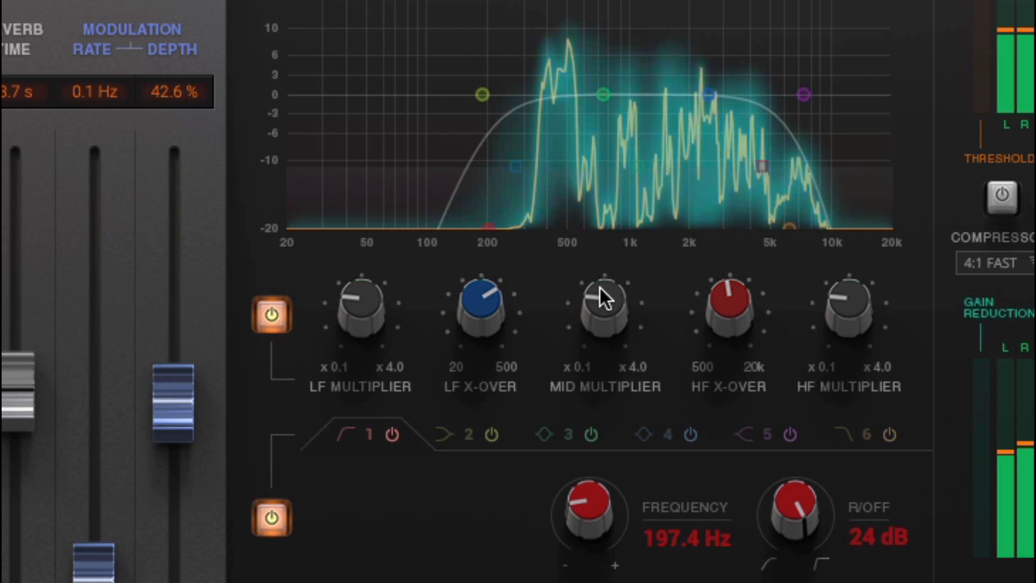
Cut EQ band 3 by about 10.5 dB at about 423.5 Hz, and compare the sound with that band bypassed and re-enabled.
left_click(552, 432)
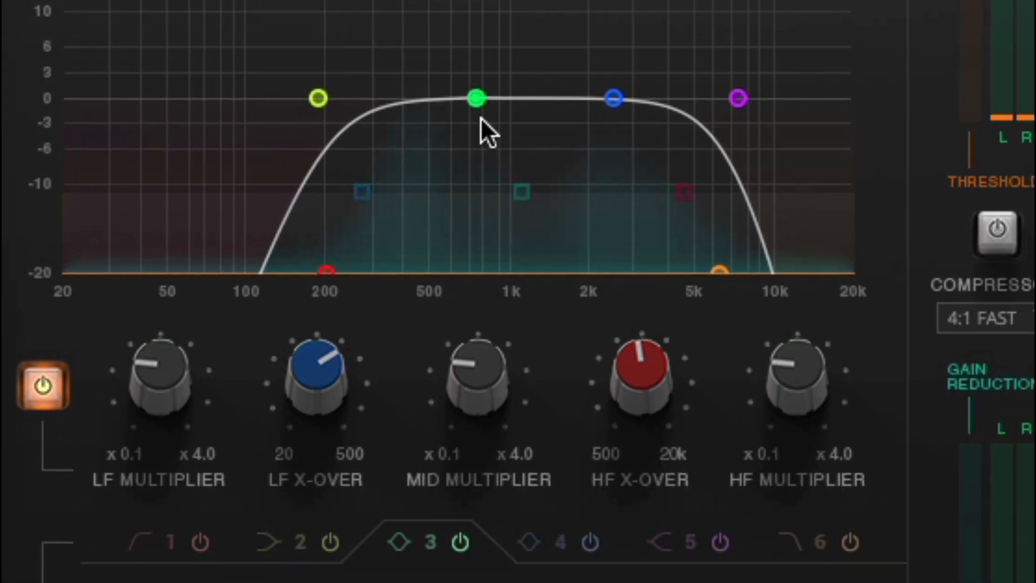
left_click_drag(476, 100, 470, 160)
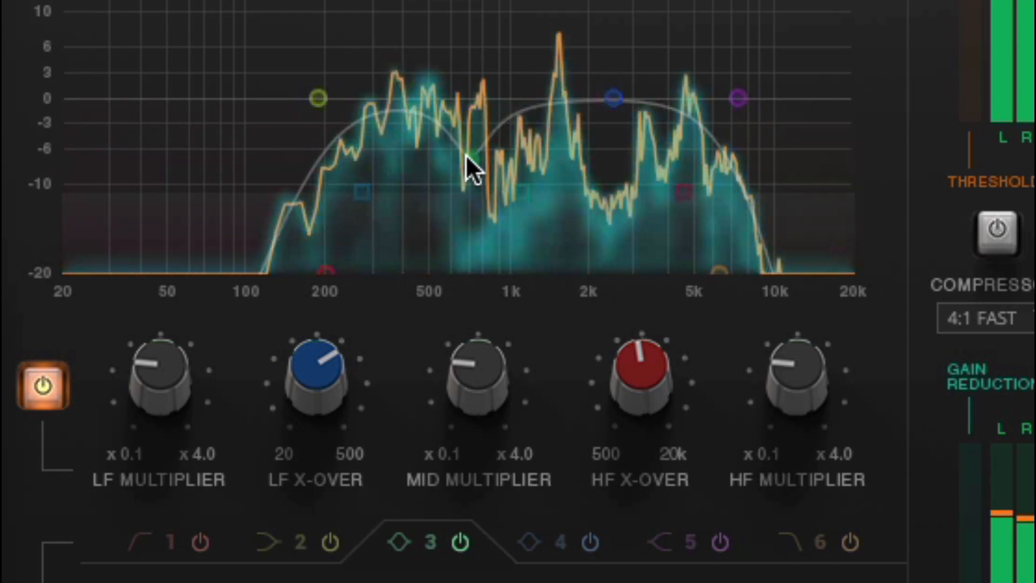
left_click_drag(468, 157, 410, 190)
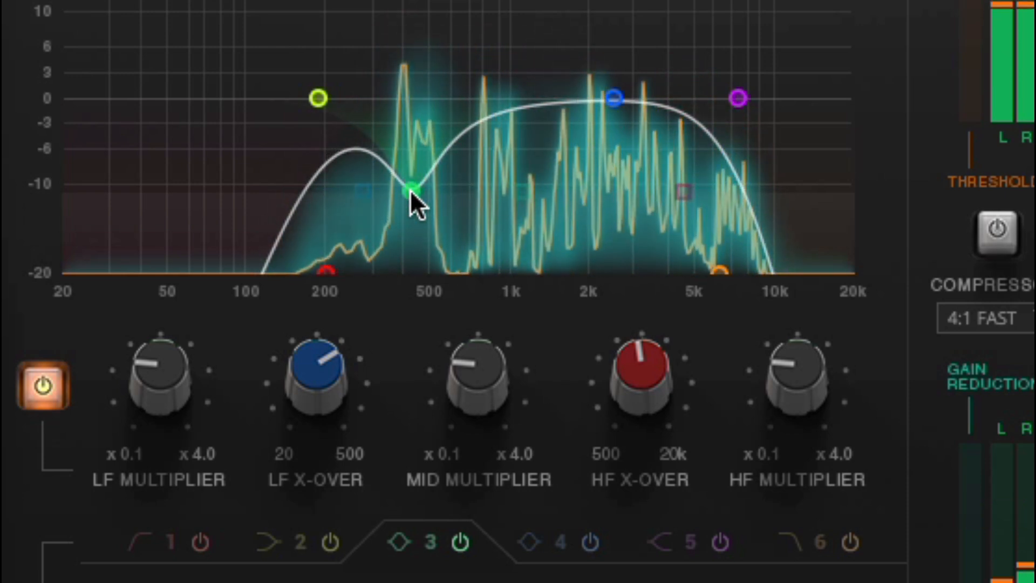
left_click(458, 538)
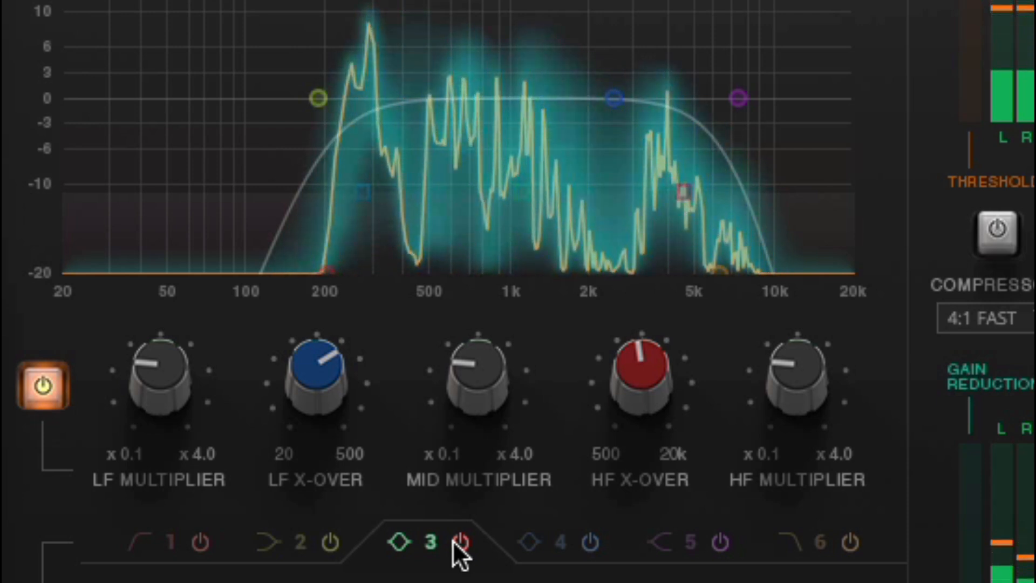
left_click(452, 540)
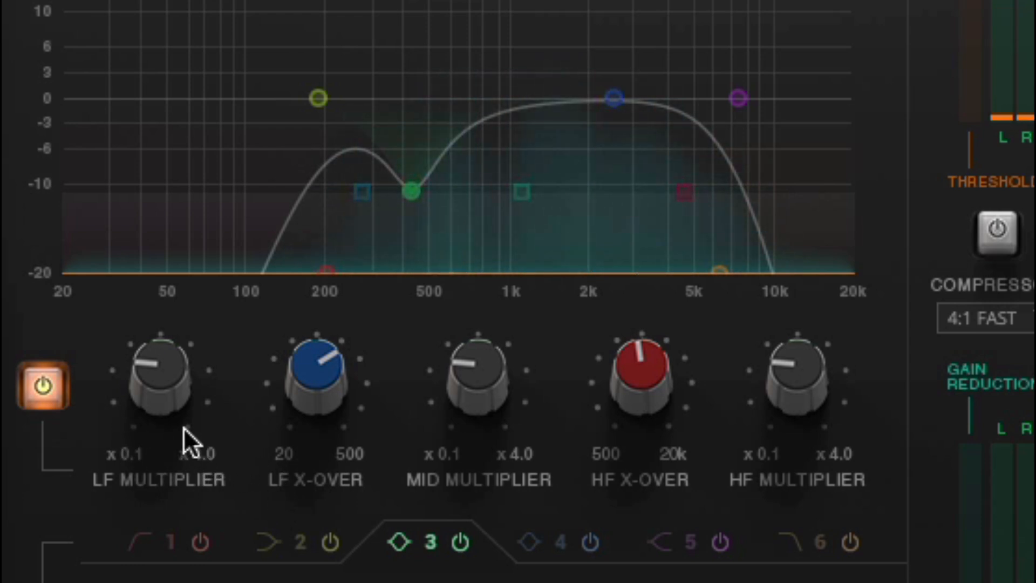
Raise the decay's LF multiplier to about x2 and lower the HF crossover to just under 3 kHz.
mouse_move(153, 411)
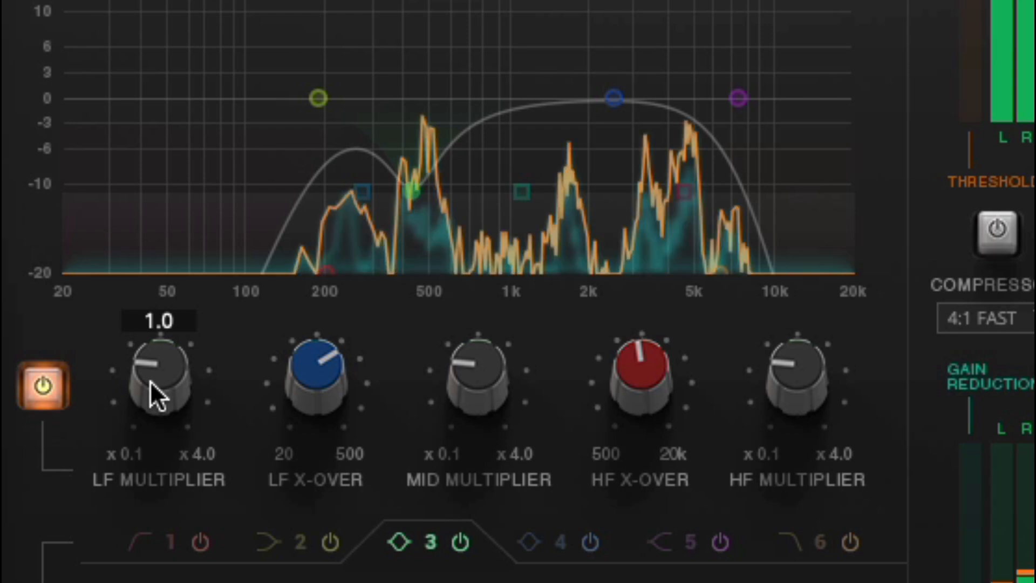
mouse_move(150, 382)
left_mouse_down()
mouse_move(167, 258)
mouse_move(221, 261)
left_mouse_up()
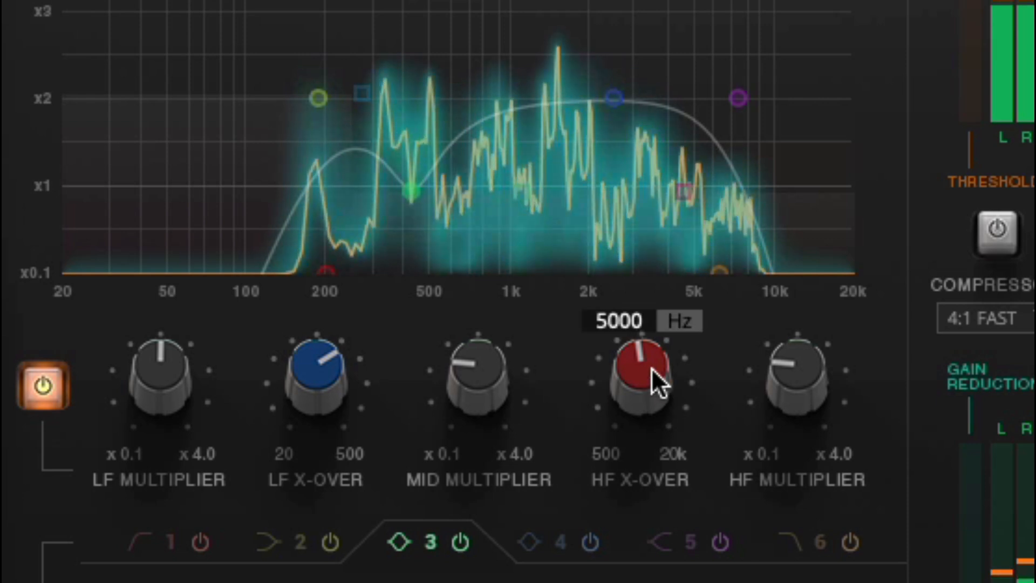
left_click_drag(652, 368, 617, 386)
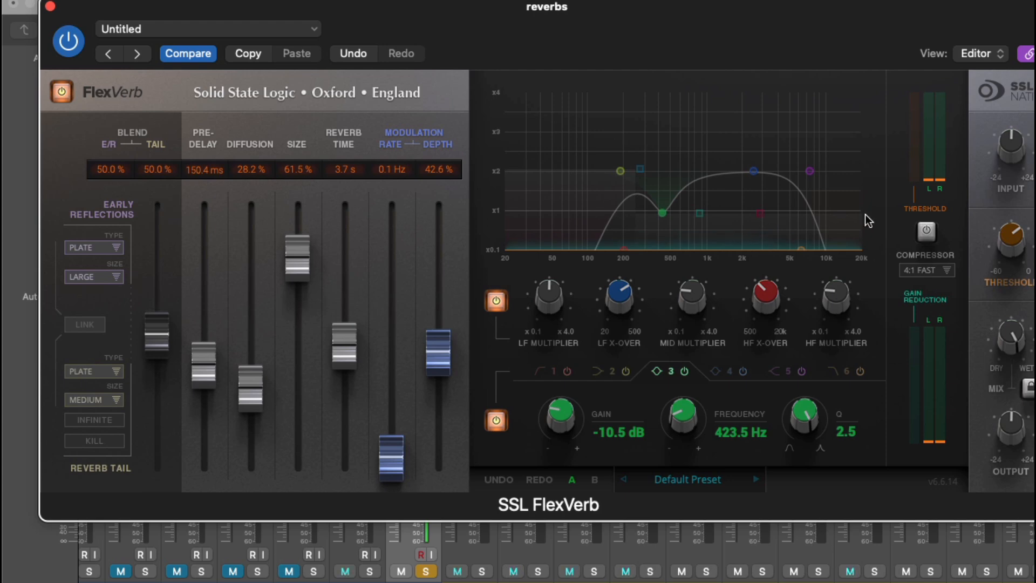
Switch on the compressor with the 4:1 MED setting and lower its threshold well below -20 dB.
left_click(924, 233)
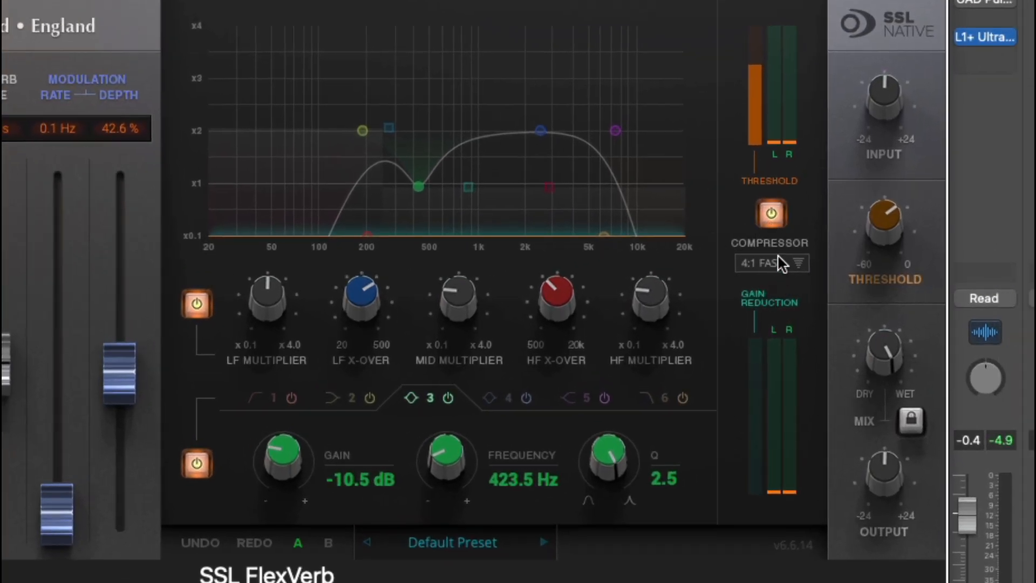
left_click(781, 265)
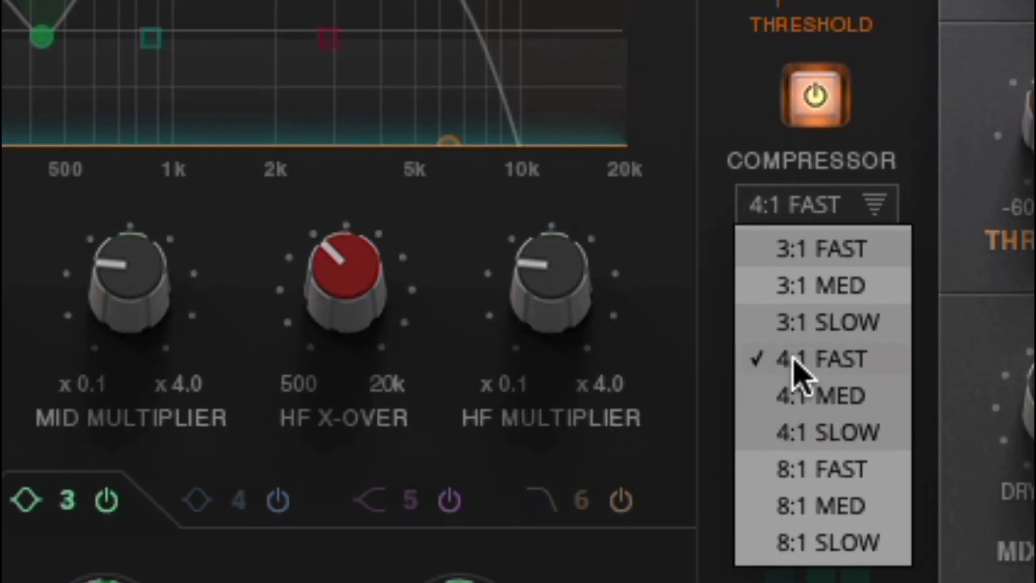
left_click(794, 359)
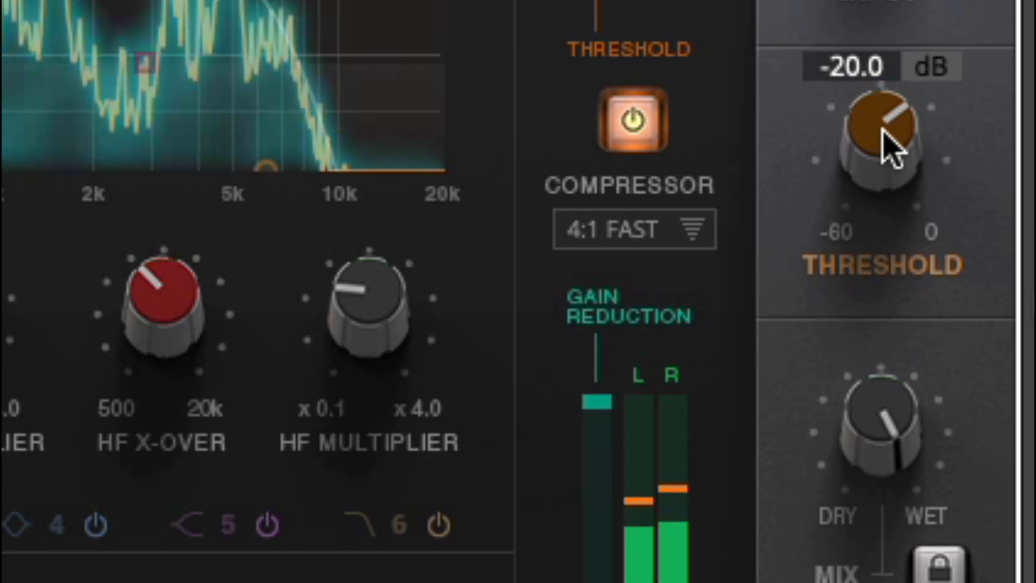
left_click_drag(877, 131, 778, 284)
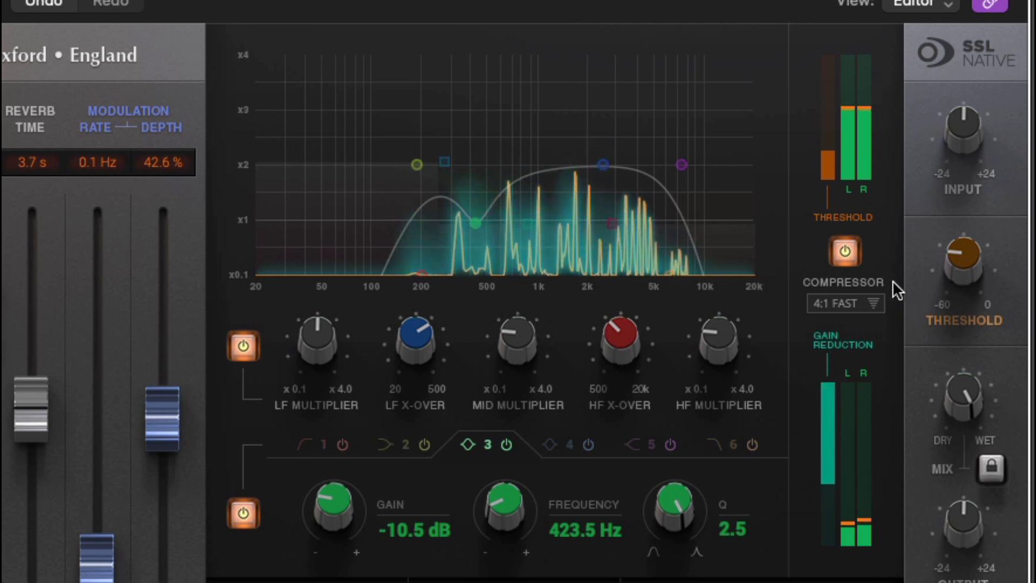
left_click(872, 303)
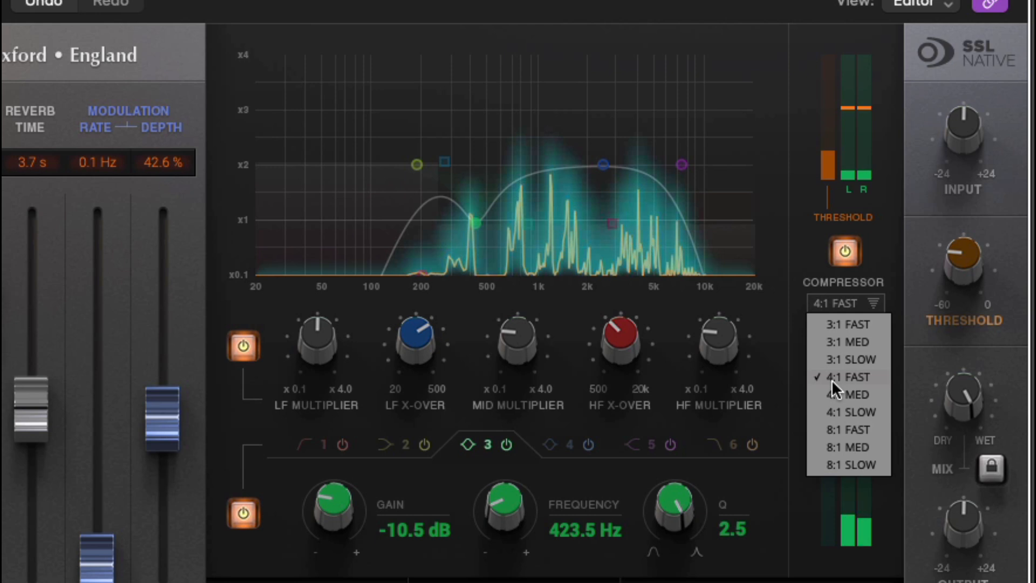
left_click(837, 393)
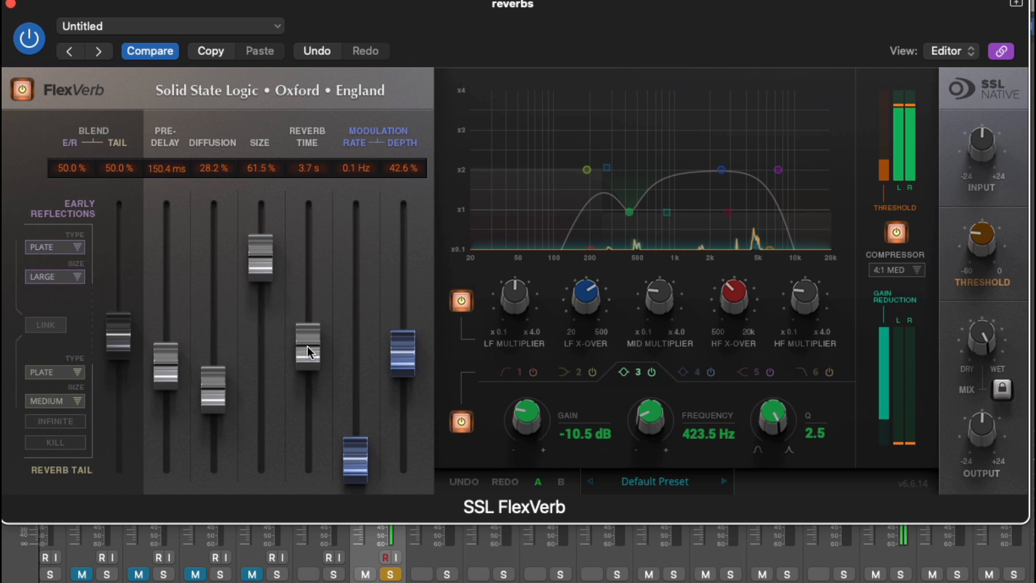
Lengthen the reverb time to about 4.4 s and boost the low shelf (EQ band 2) by about 4.0 dB at 218.2 Hz.
left_click_drag(308, 353, 309, 323)
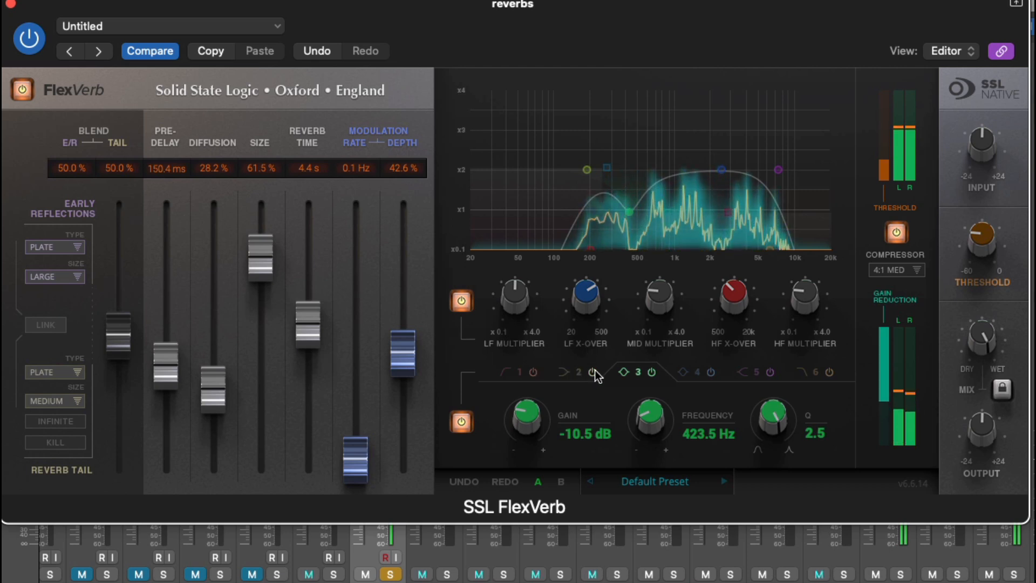
left_click(565, 373)
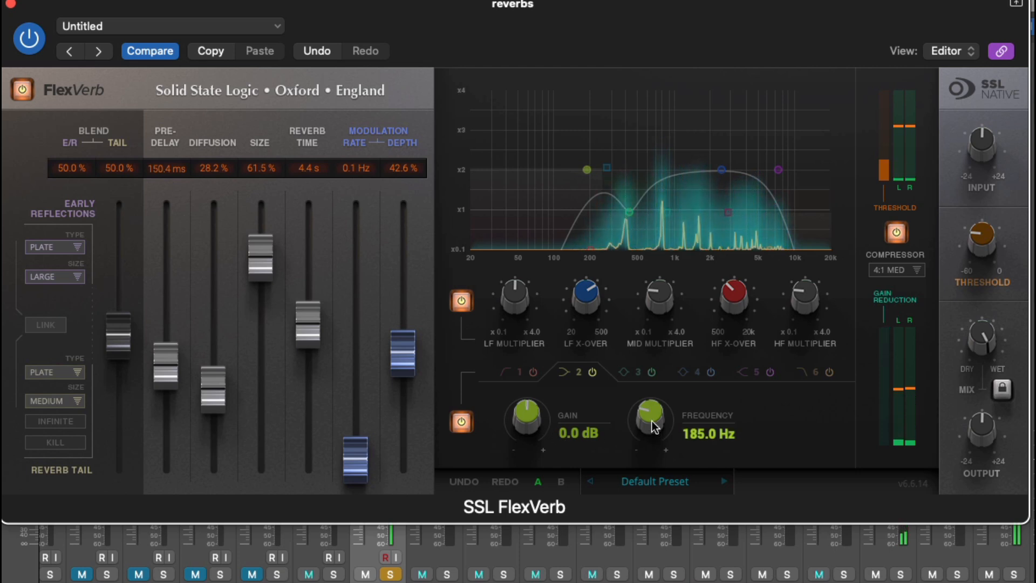
left_click_drag(655, 426, 655, 415)
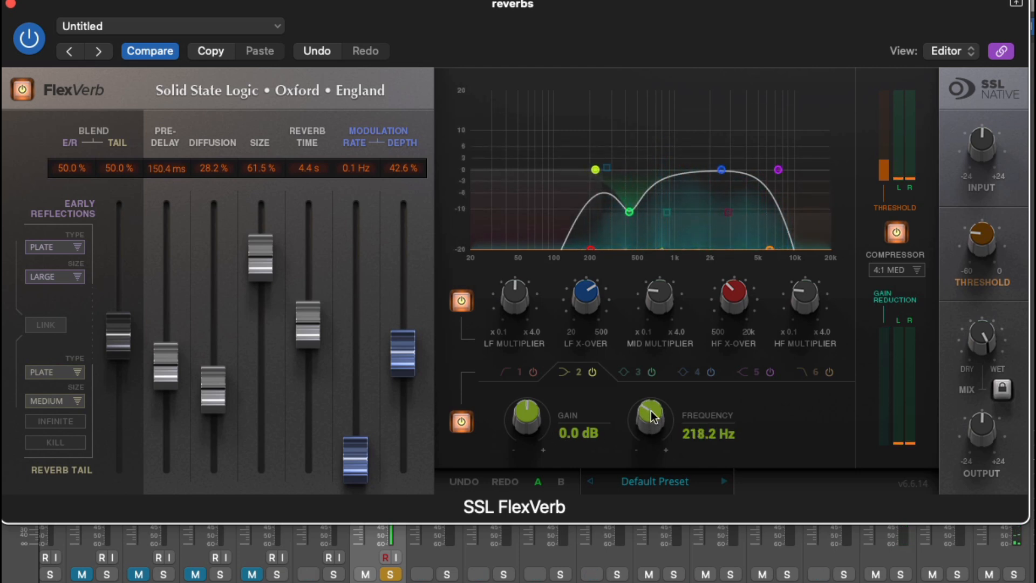
left_click_drag(529, 425, 530, 402)
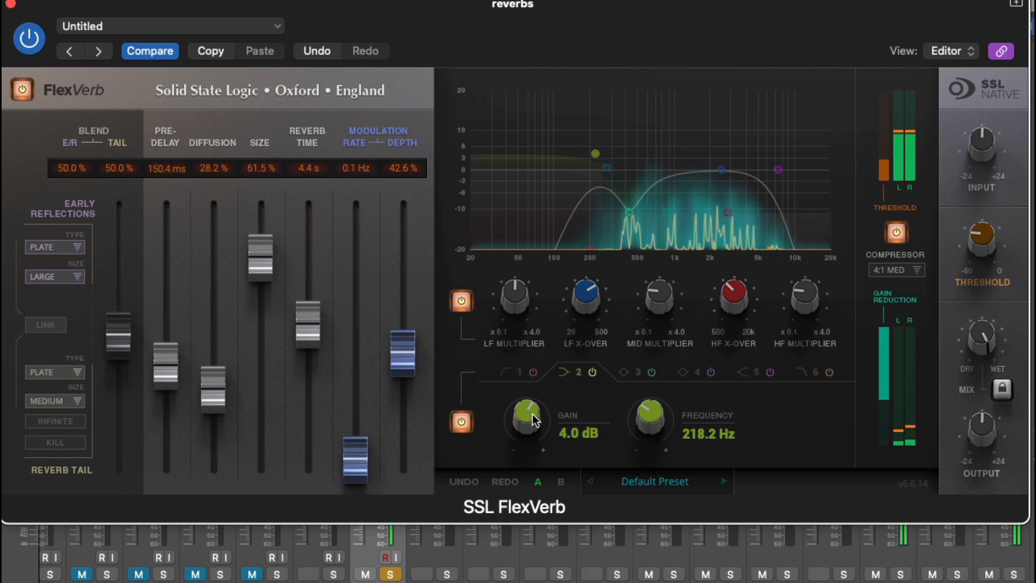
Reduce the dry/wet mix to about 40% and audition the vocal in the full mix by temporarily unsoloing its track.
mouse_move(968, 351)
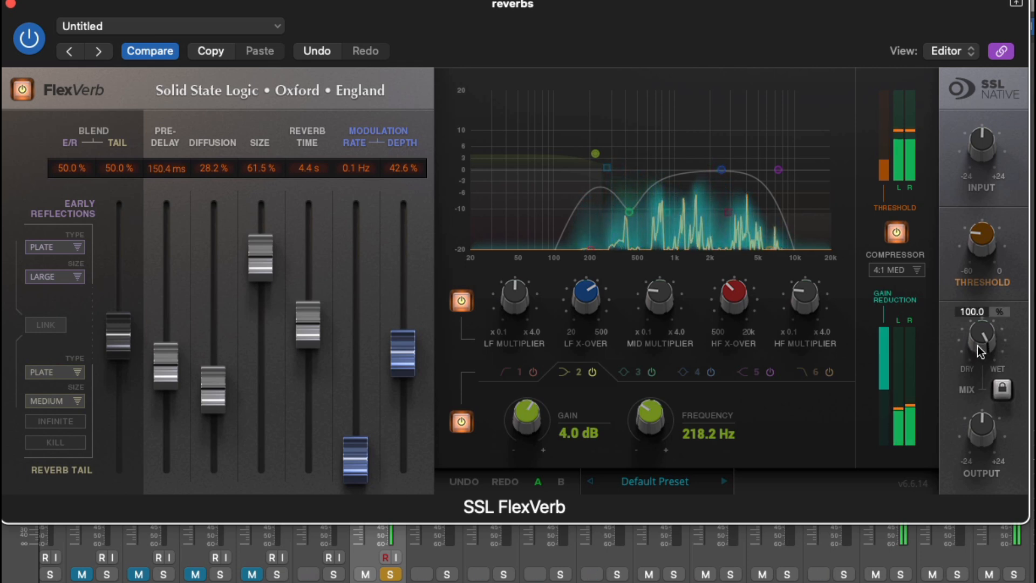
left_click_drag(982, 351, 938, 426)
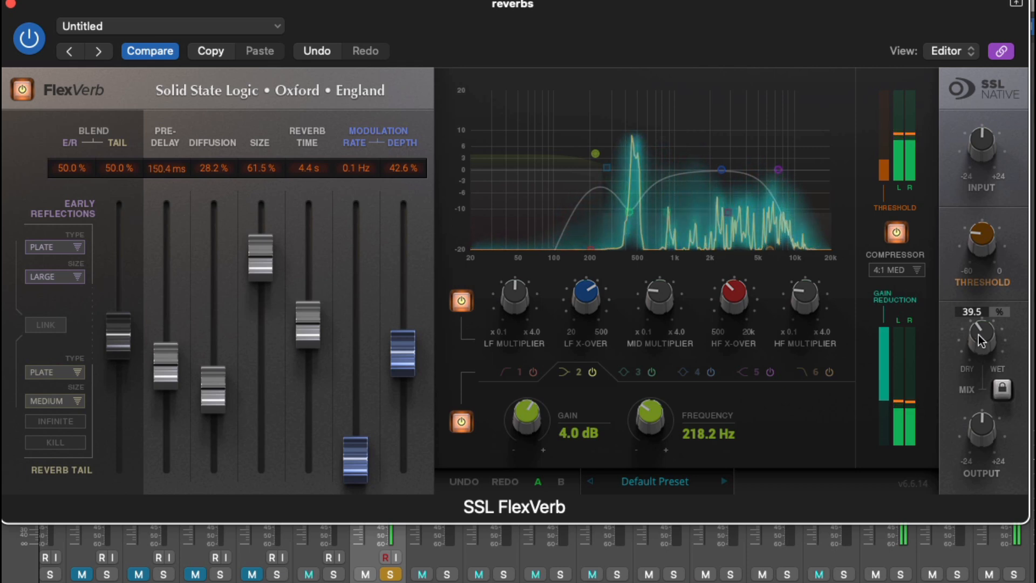
left_click_drag(979, 335, 979, 333)
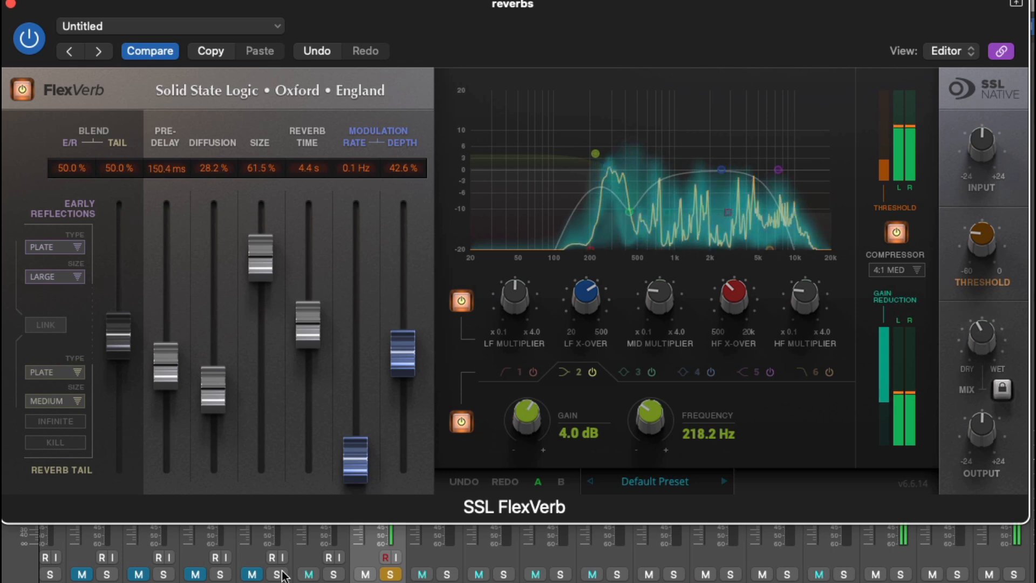
left_click(391, 573)
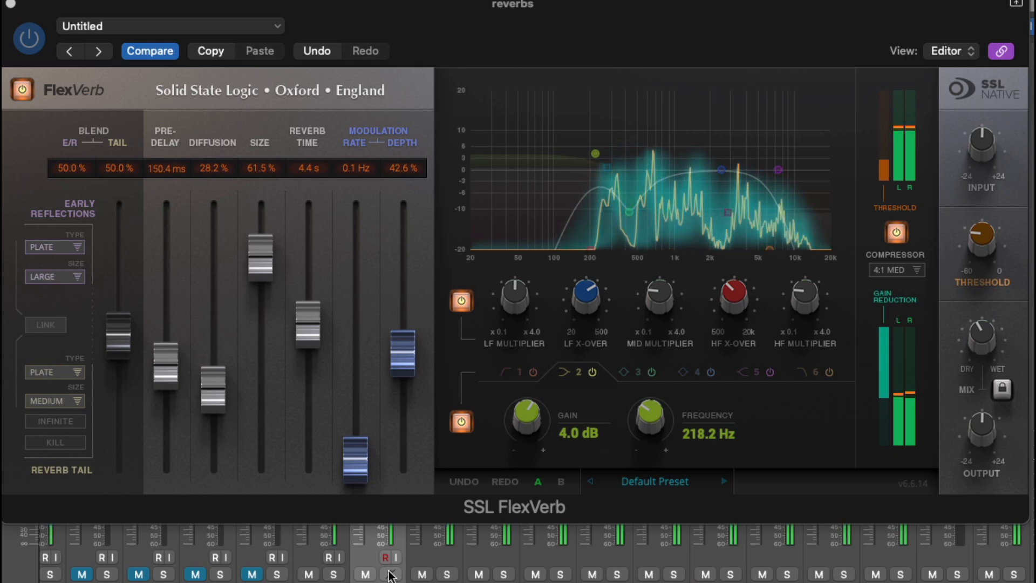
left_click(391, 574)
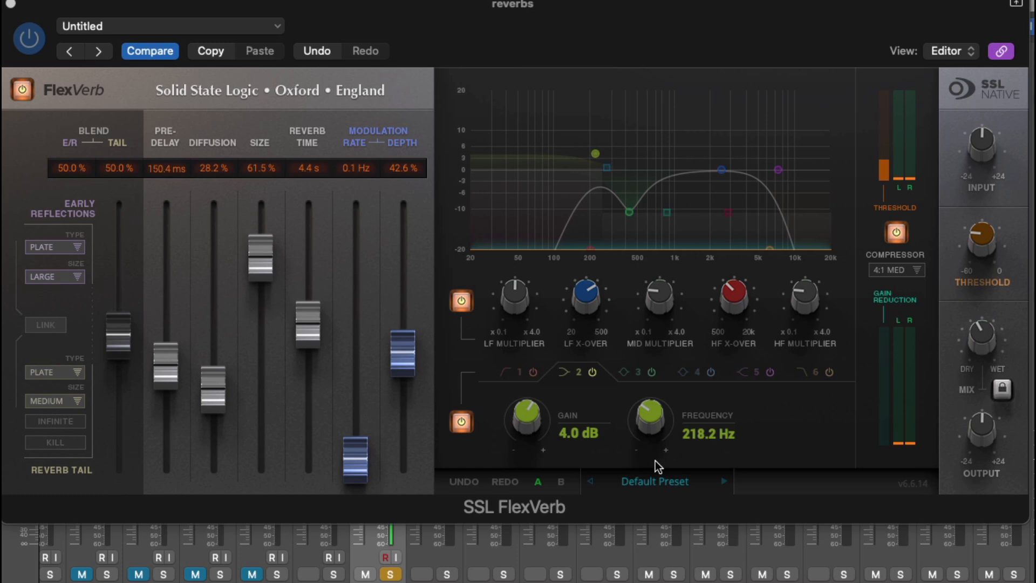
Load the Large Plate preset from the Plates category.
left_click(657, 479)
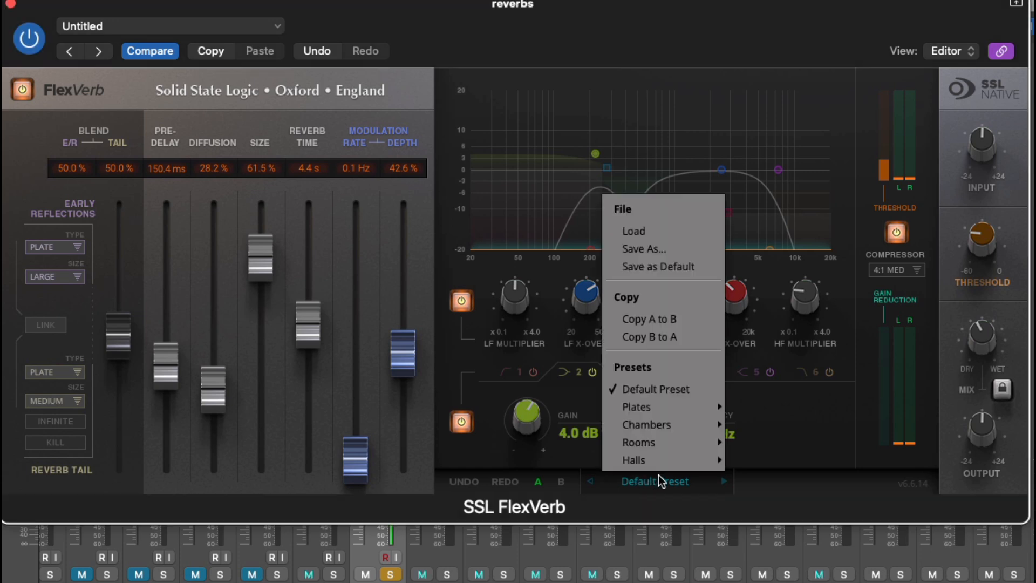
mouse_move(664, 407)
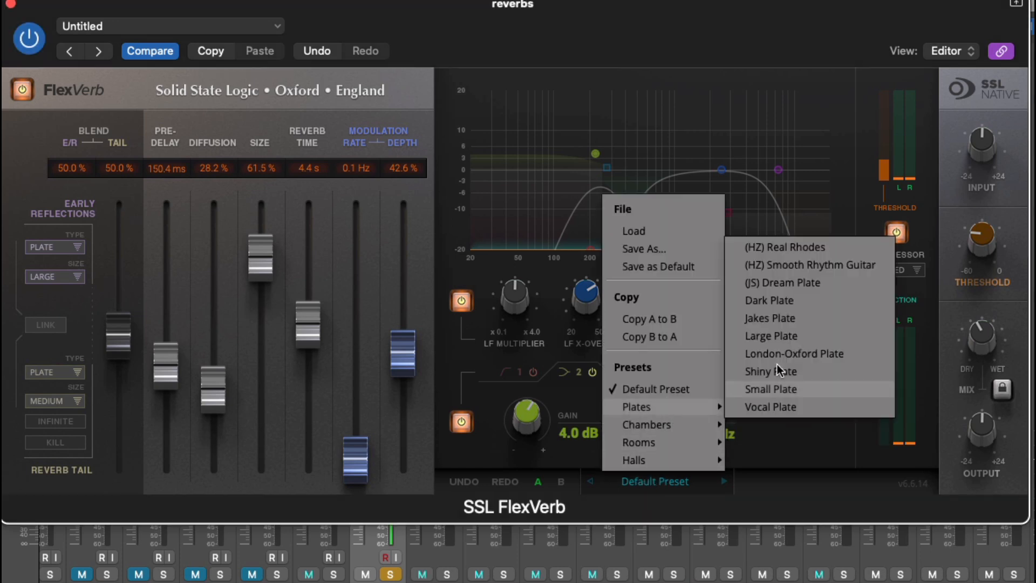
left_click(789, 336)
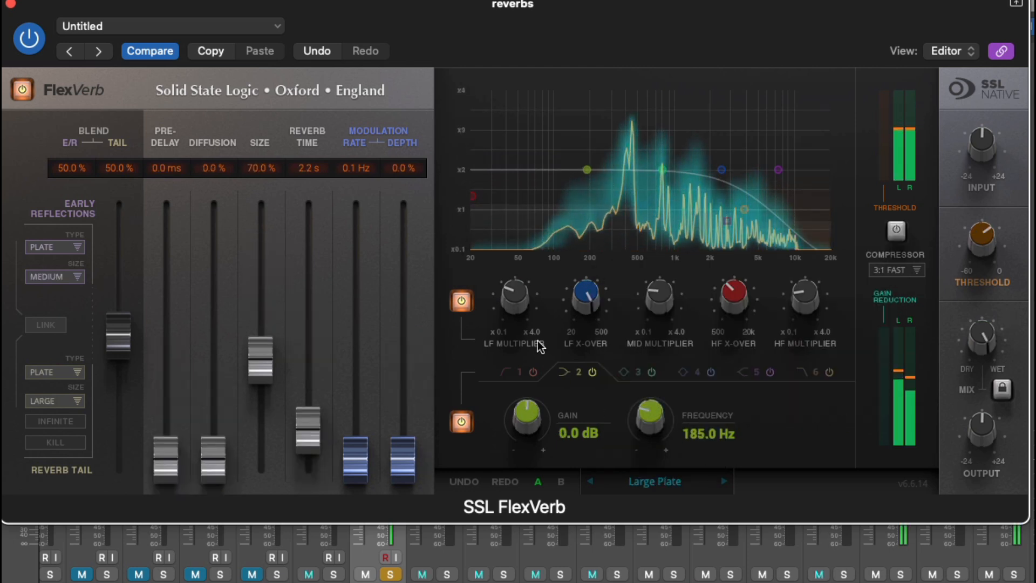
mouse_move(981, 341)
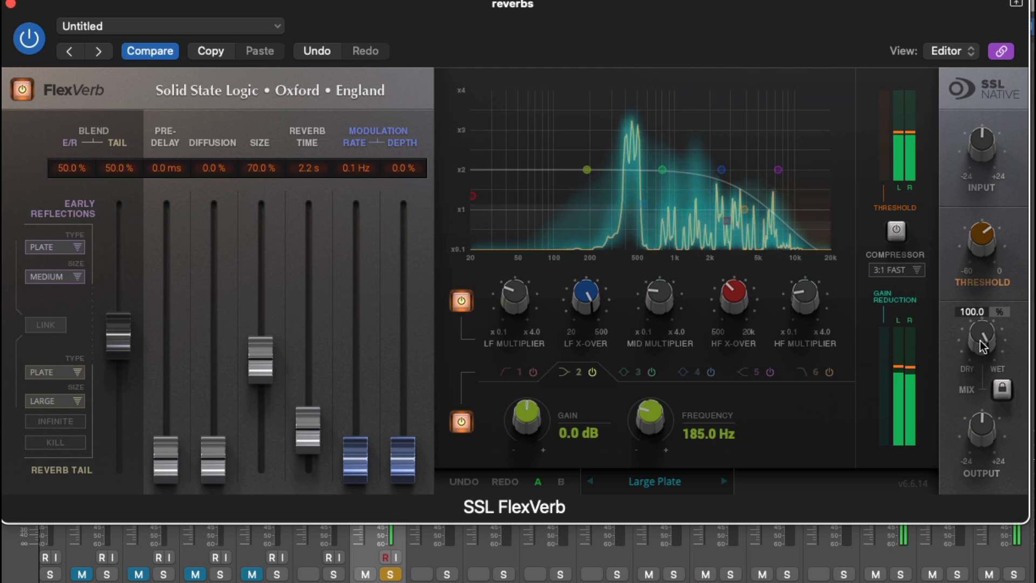
Lock the dry/wet mix at 38% and audition the vocal in the full mix by temporarily unsoloing its track.
left_click_drag(984, 346, 928, 420)
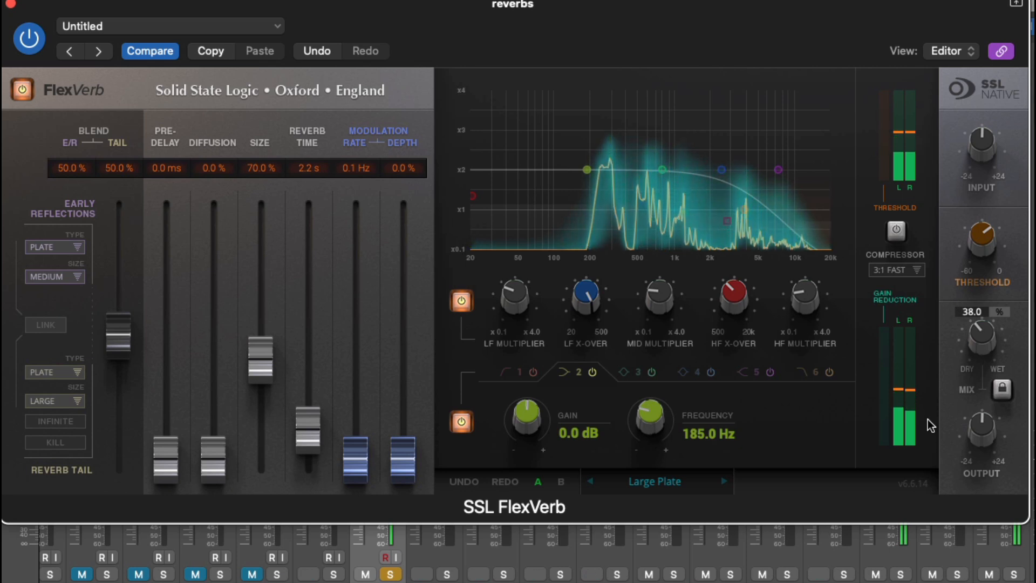
mouse_move(981, 418)
left_click(1003, 390)
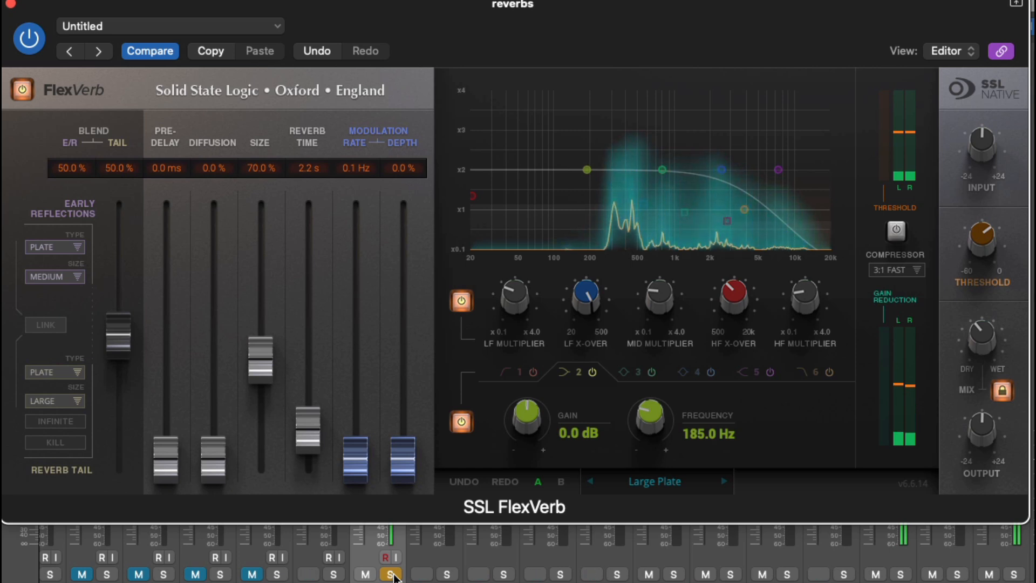
left_click(391, 574)
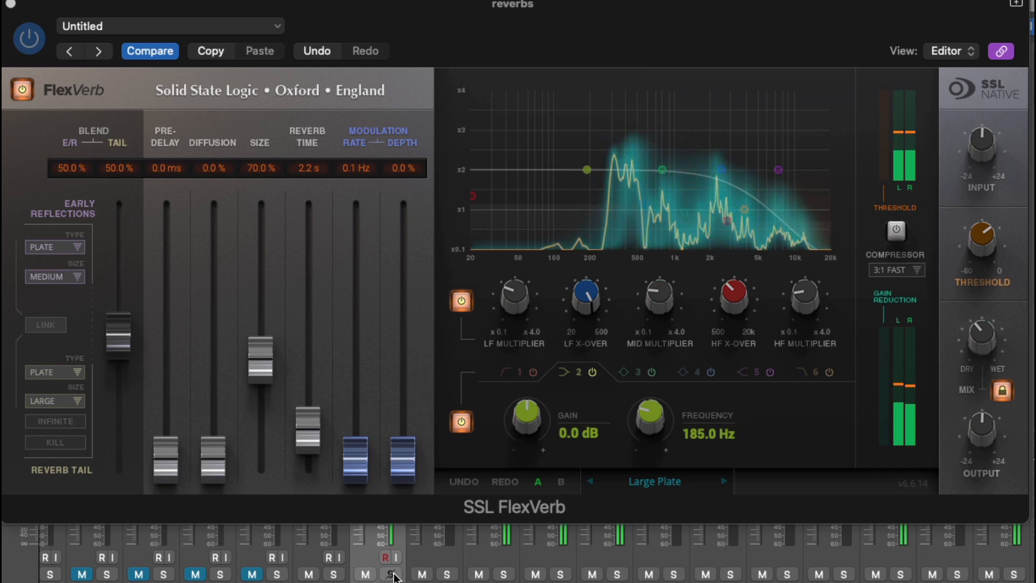
left_click(392, 574)
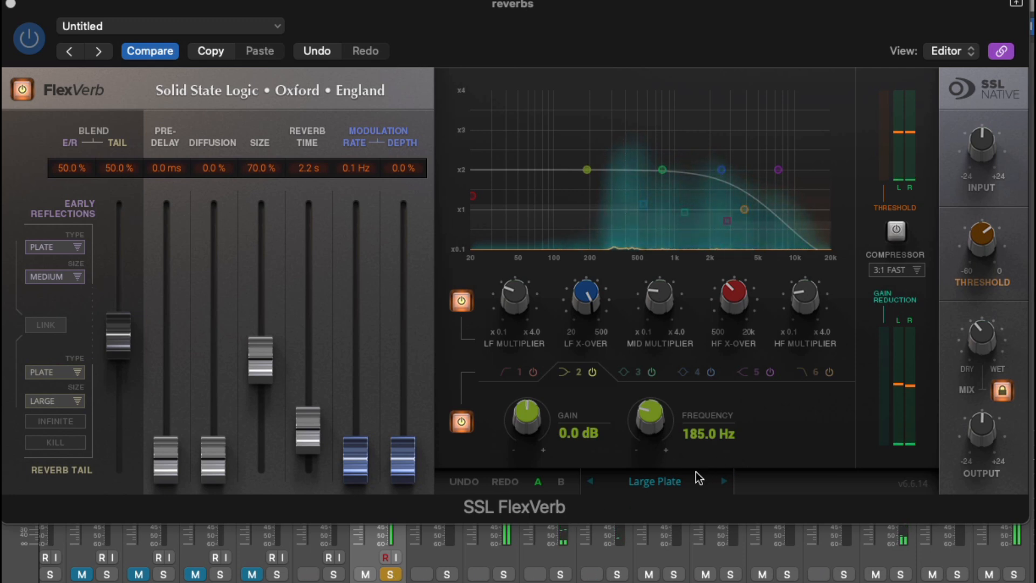
Load the London-Oxford Plate preset from the Plates category and play the soloed vocal through it.
left_click(665, 477)
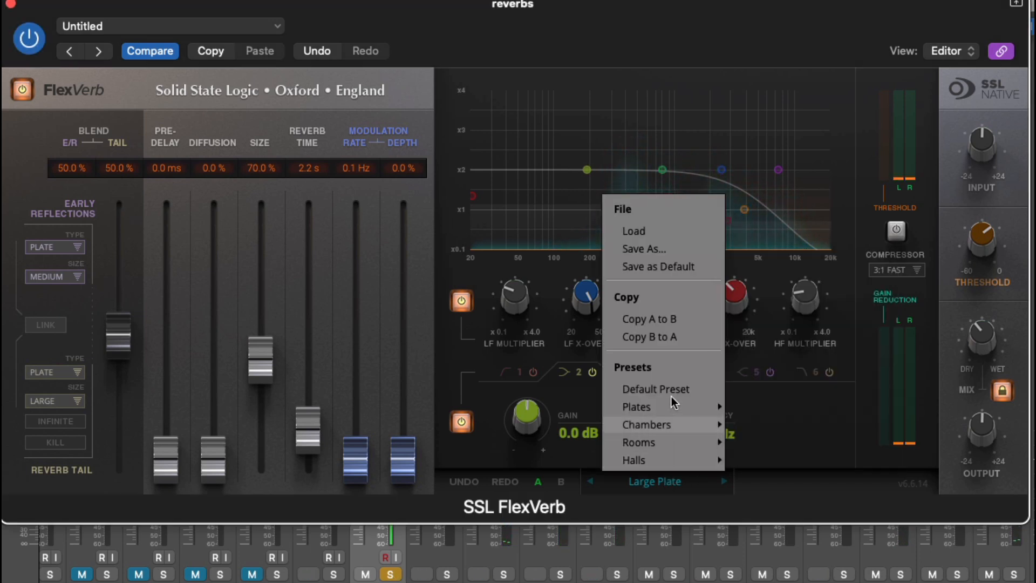
mouse_move(669, 407)
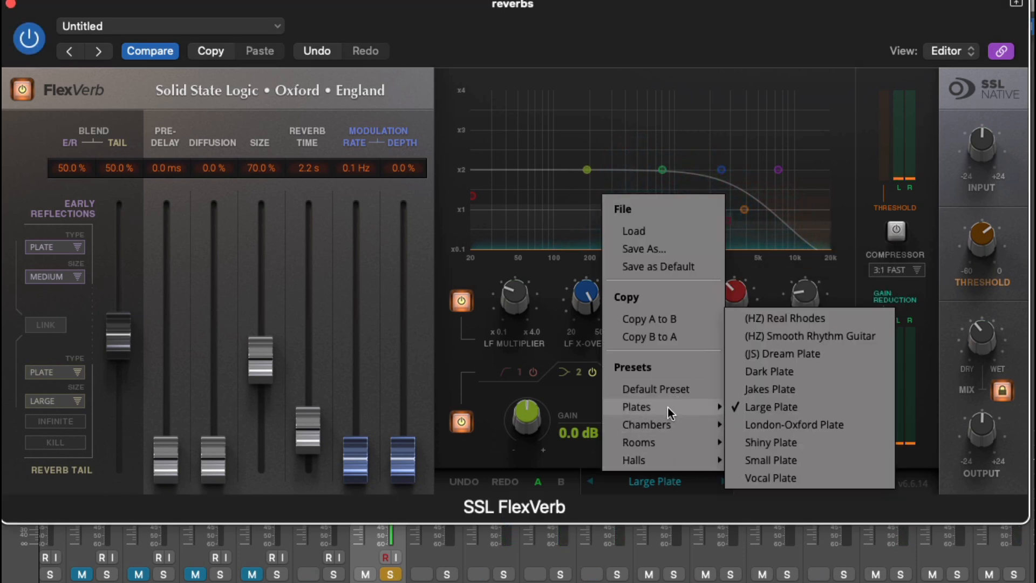
left_click(839, 426)
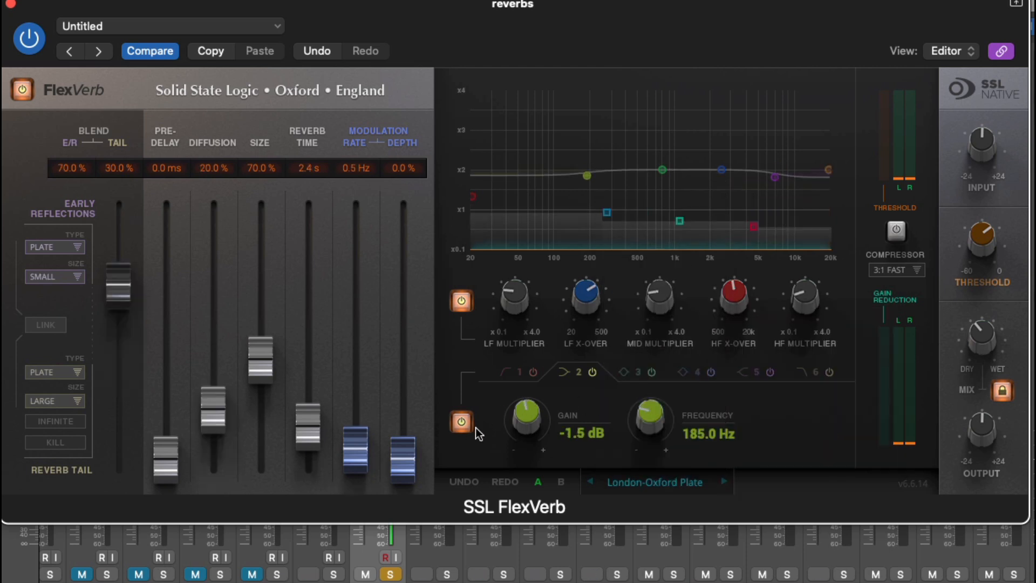
key("space")
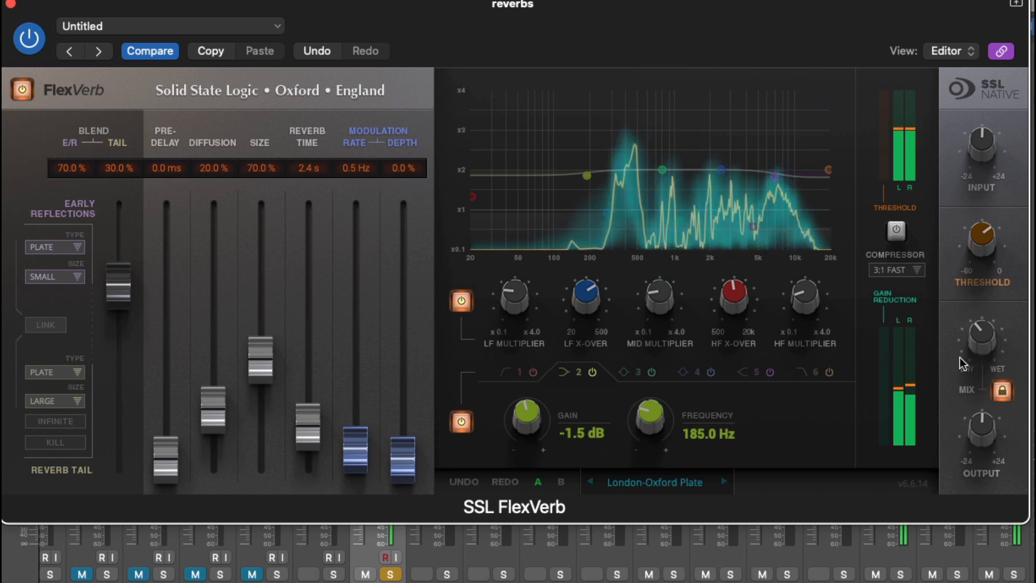
Raise the dry/wet mix to about 62% and audition London-Oxford Plate in the full mix by temporarily unsoloing the vocal track.
left_click_drag(959, 357, 1001, 302)
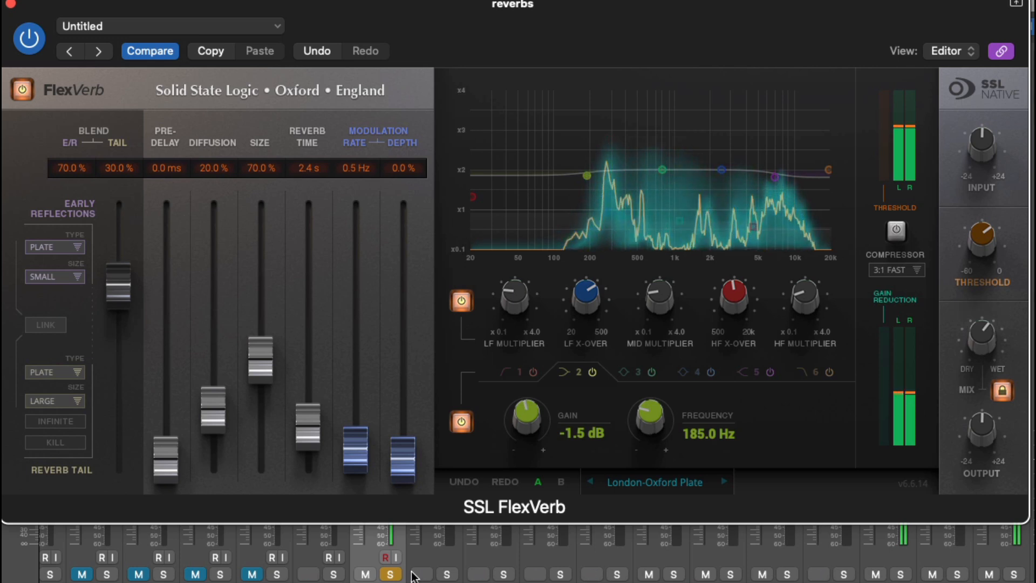
left_click(393, 574)
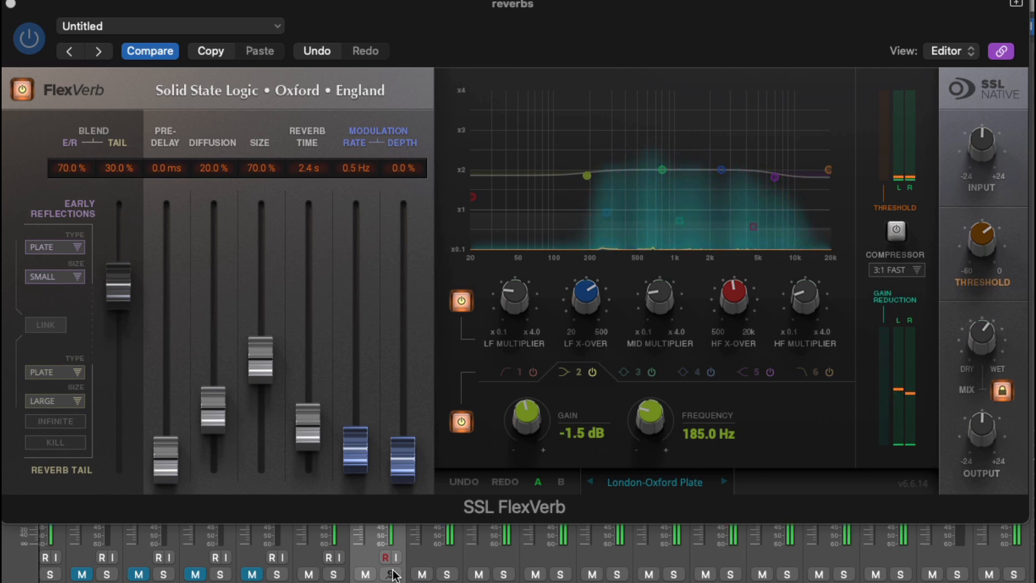
left_click(392, 573)
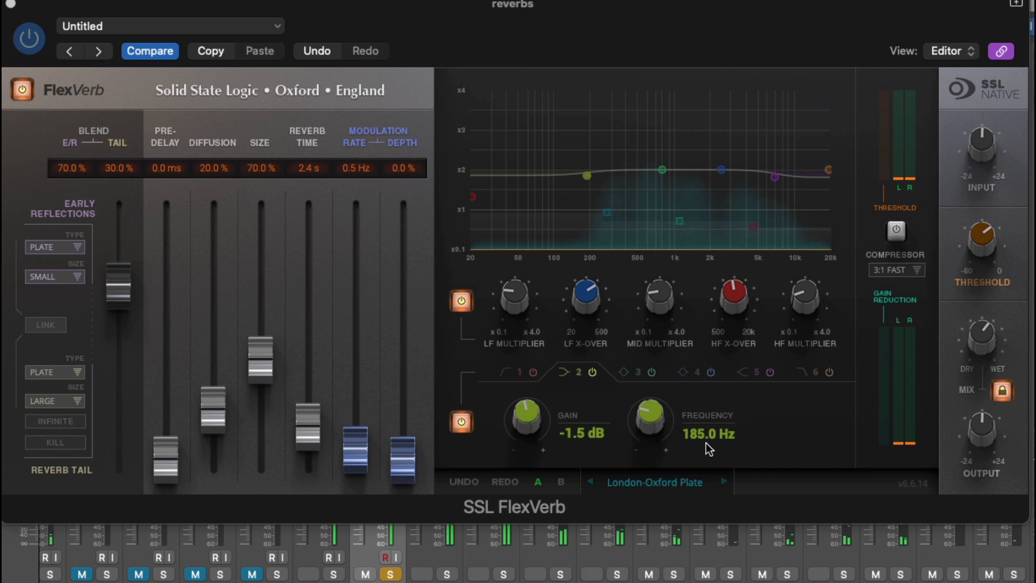
Load the Baptised Vocal Verb preset from the Chambers category and audition it in the full mix by temporarily unsoloing the vocal track.
left_click(674, 483)
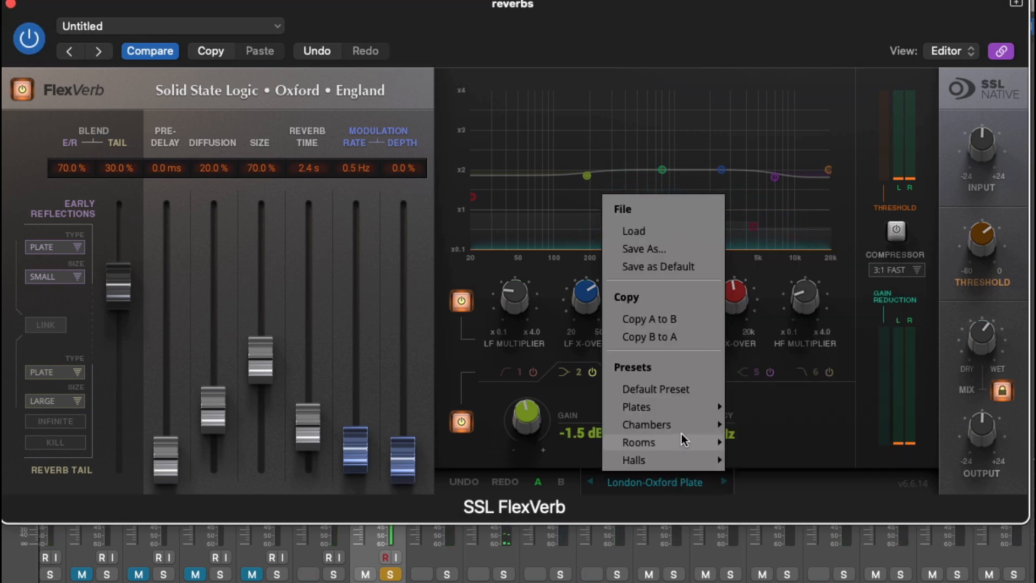
mouse_move(680, 425)
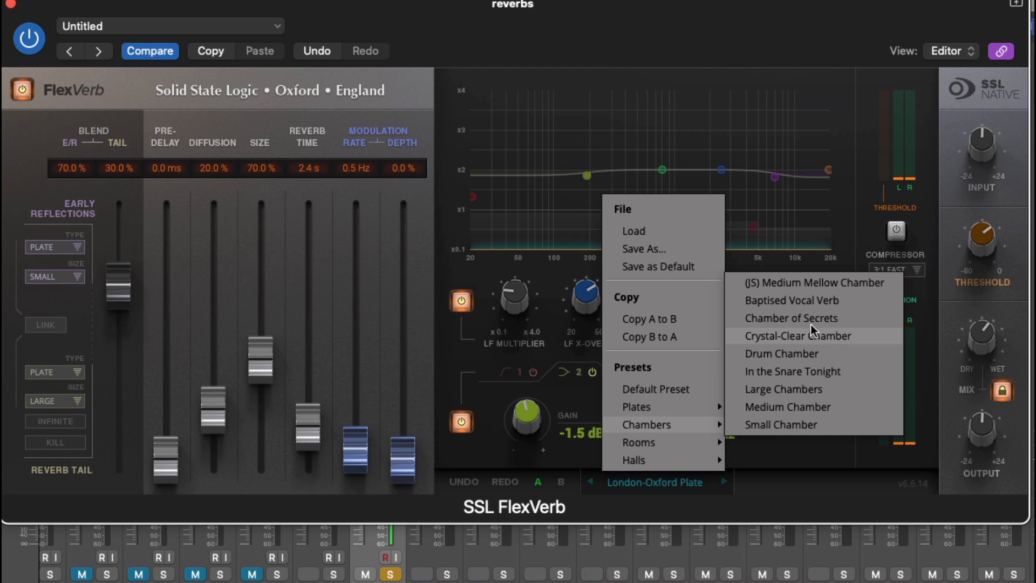
left_click(811, 301)
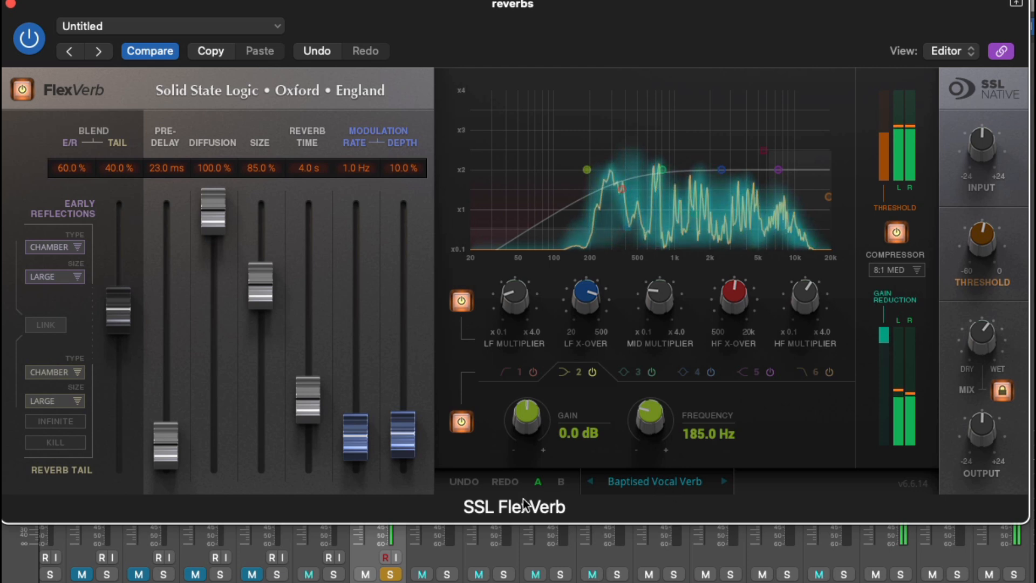
left_click(390, 575)
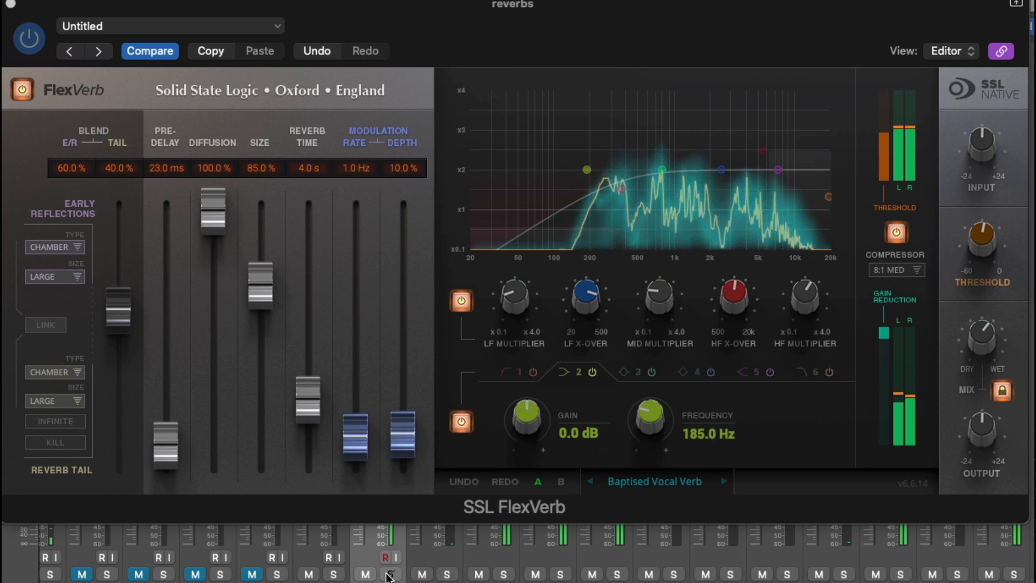
left_click(390, 574)
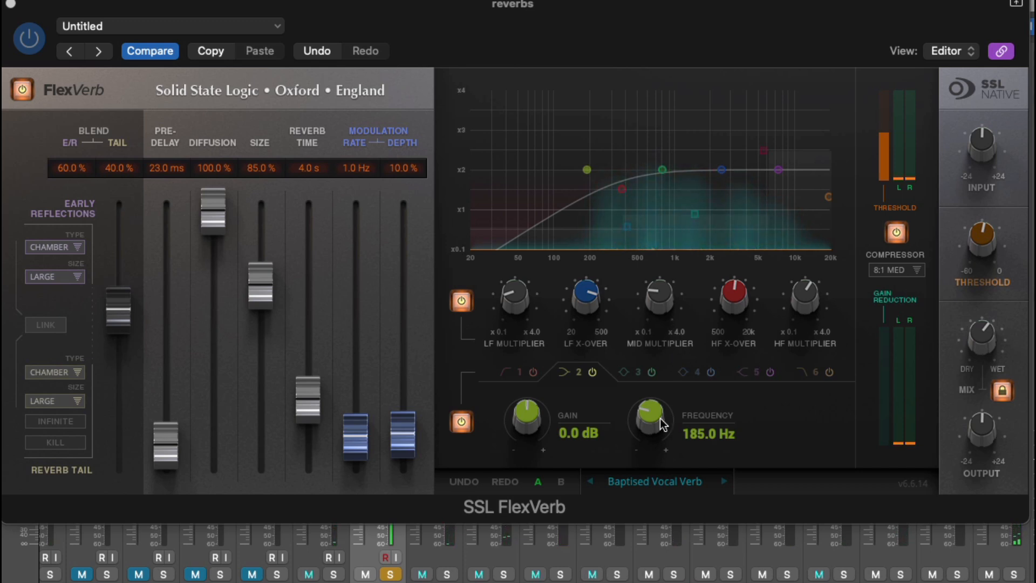
Load the Jakes Plate preset from the Plates category.
left_click(648, 482)
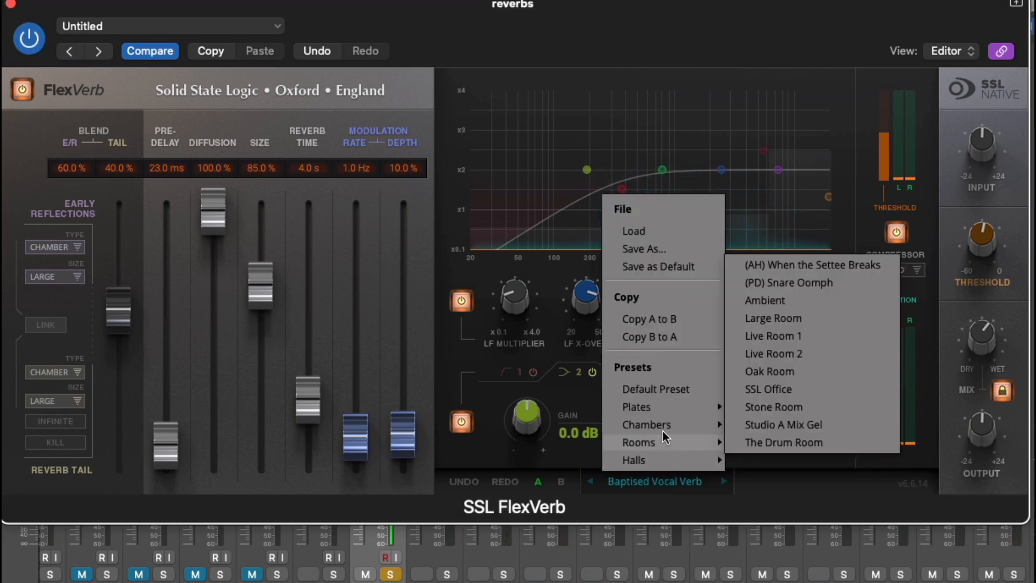
mouse_move(665, 425)
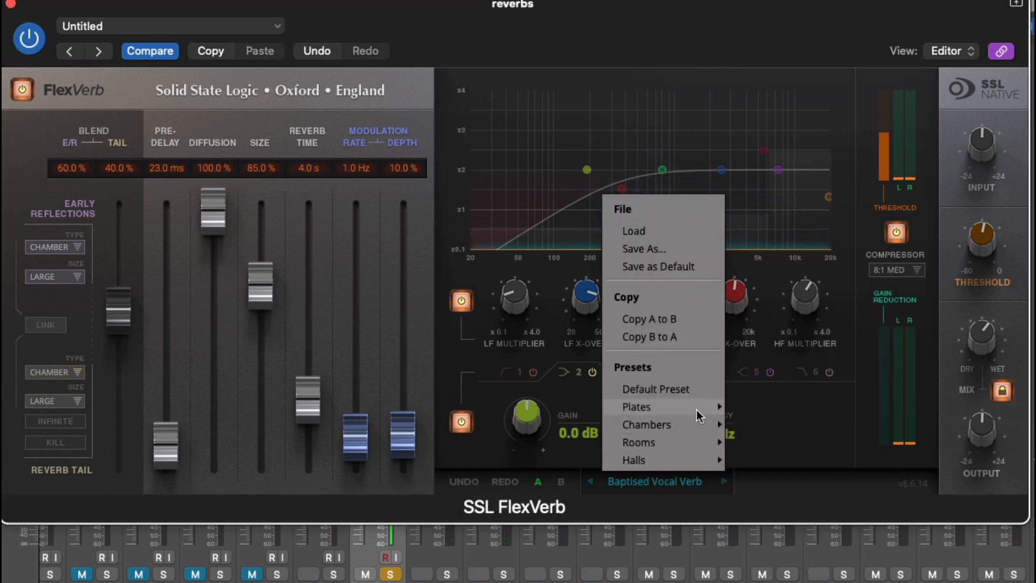
mouse_move(694, 404)
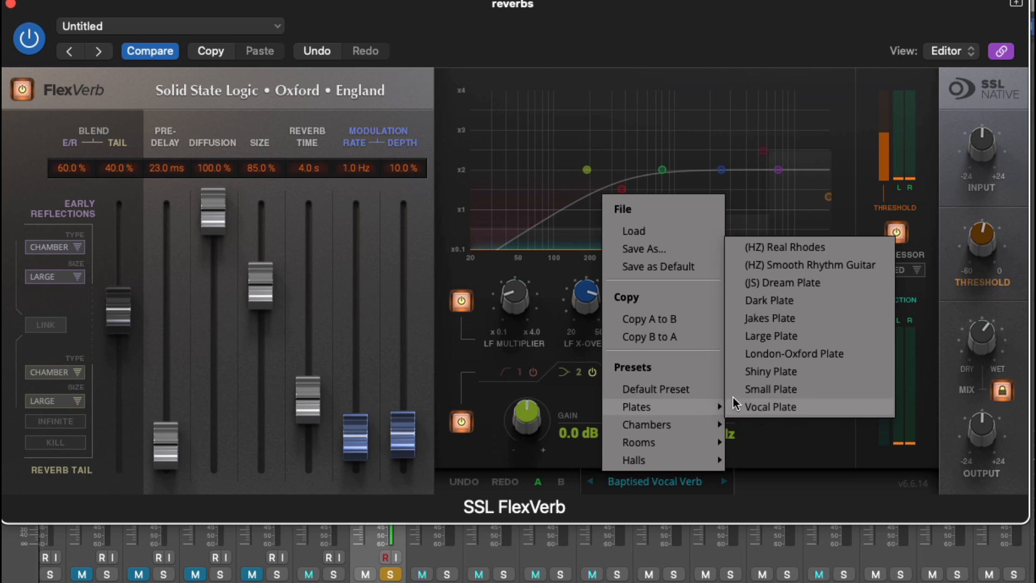
left_click(789, 317)
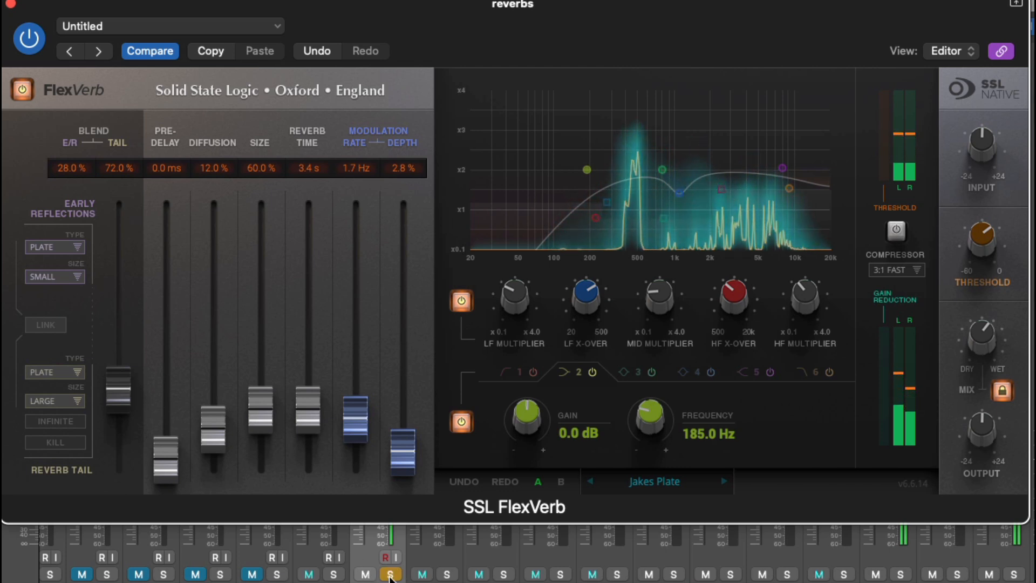
Lower the dry/wet mix while auditioning Jakes Plate in the full mix with the vocal track temporarily unsoloed.
left_click(391, 572)
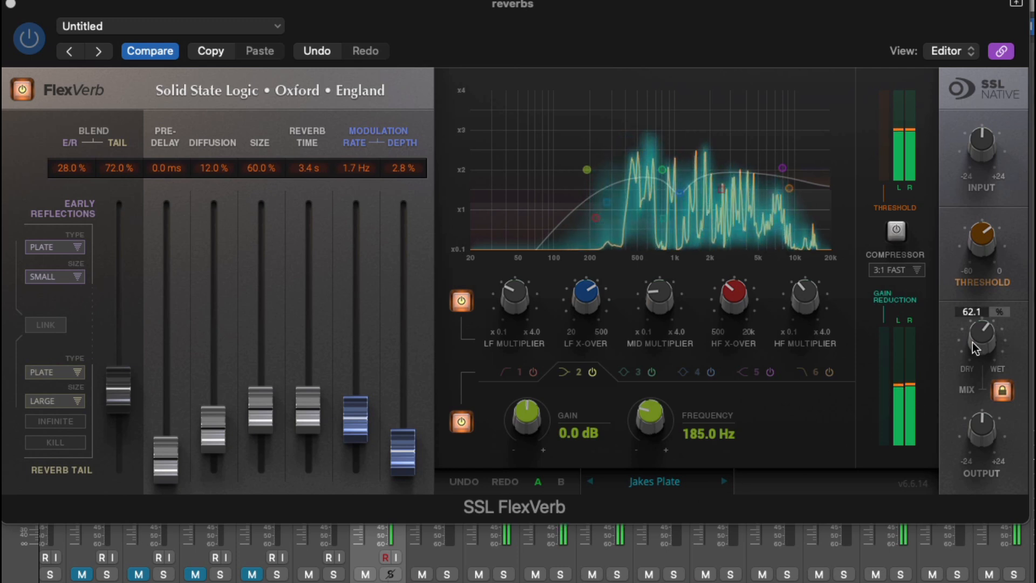
left_click_drag(974, 341, 949, 392)
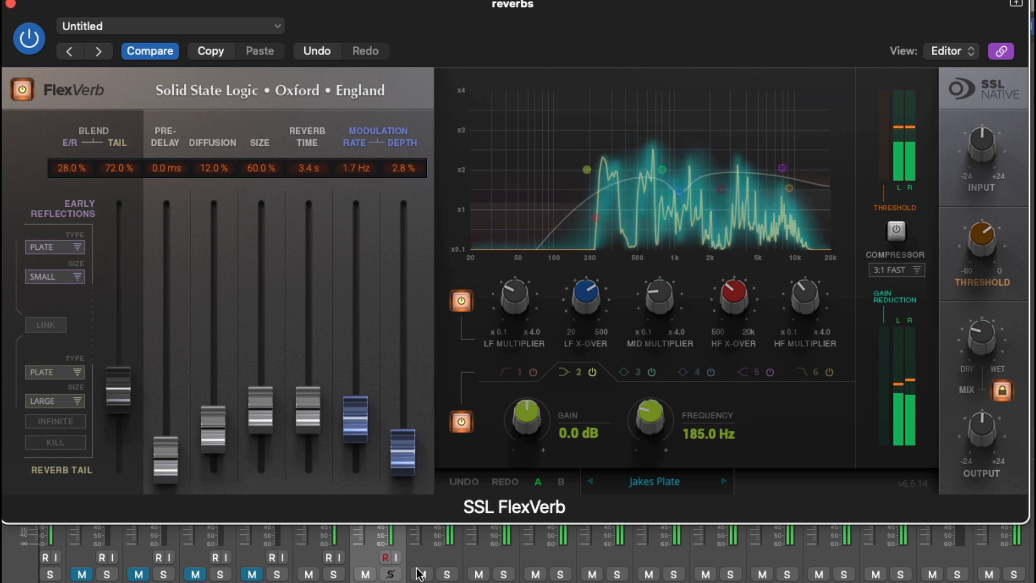
left_click(389, 575)
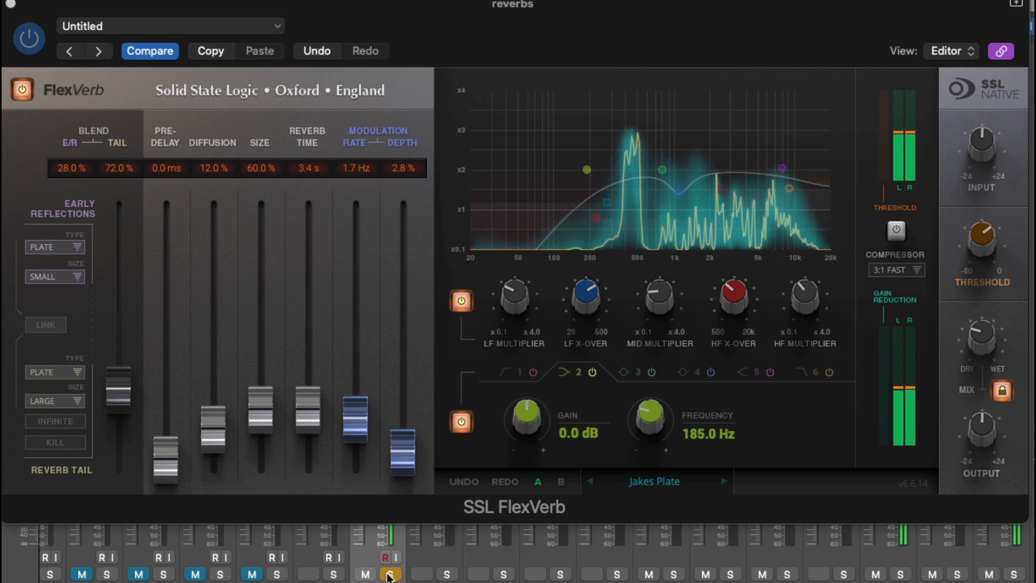
Load the Live Room 1 preset from the Rooms category.
left_click(646, 484)
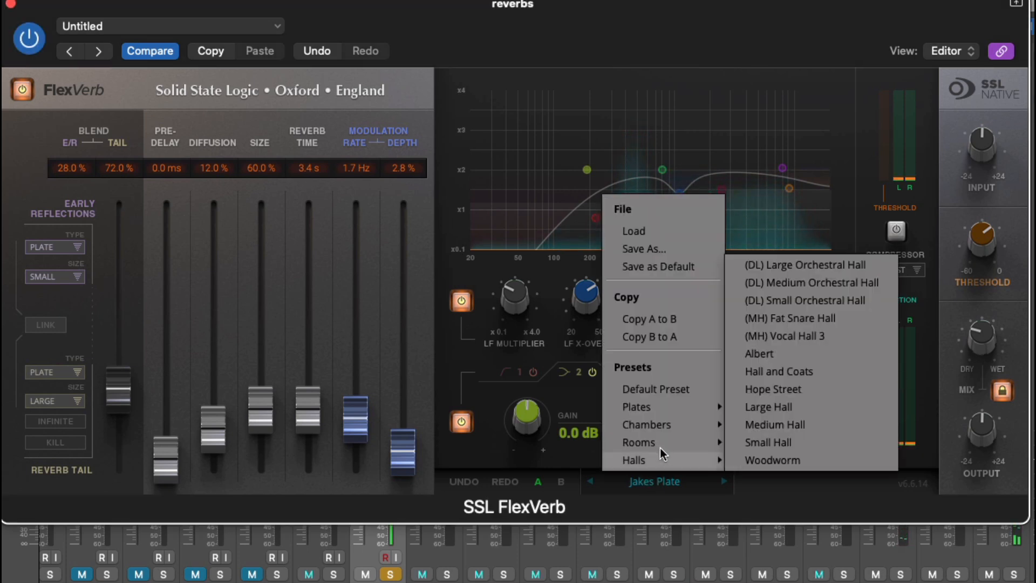
mouse_move(669, 449)
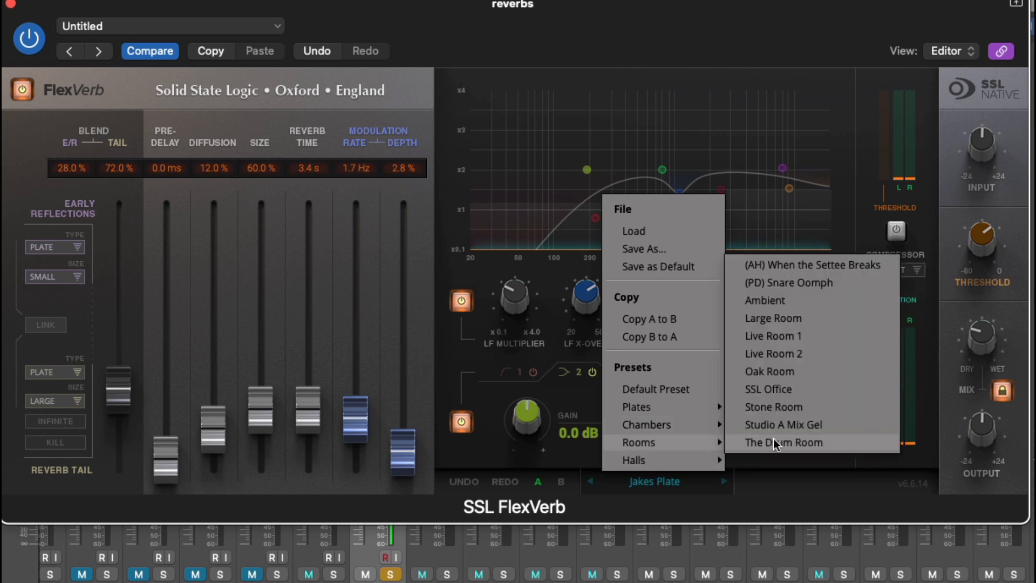
left_click(797, 334)
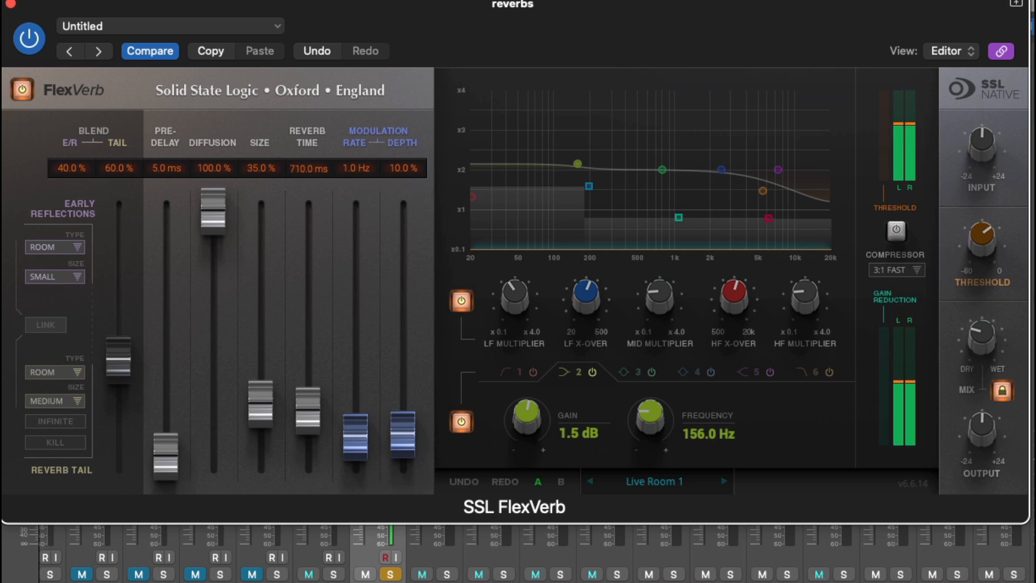
Raise the dry/wet mix to about 74% and audition Live Room 1 in the full mix by temporarily unsoloing the vocal track.
left_click_drag(979, 340, 1003, 264)
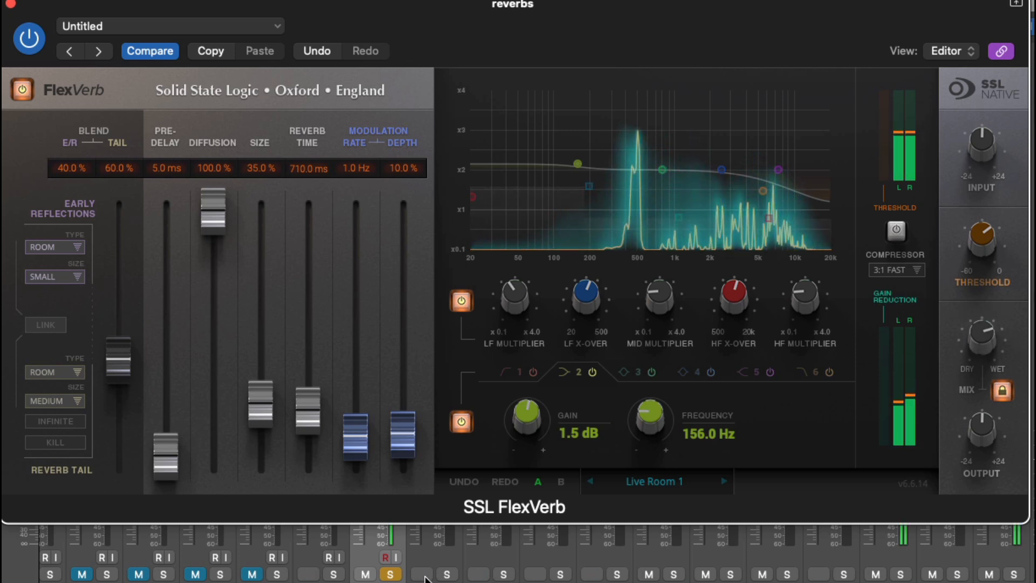
left_click(391, 574)
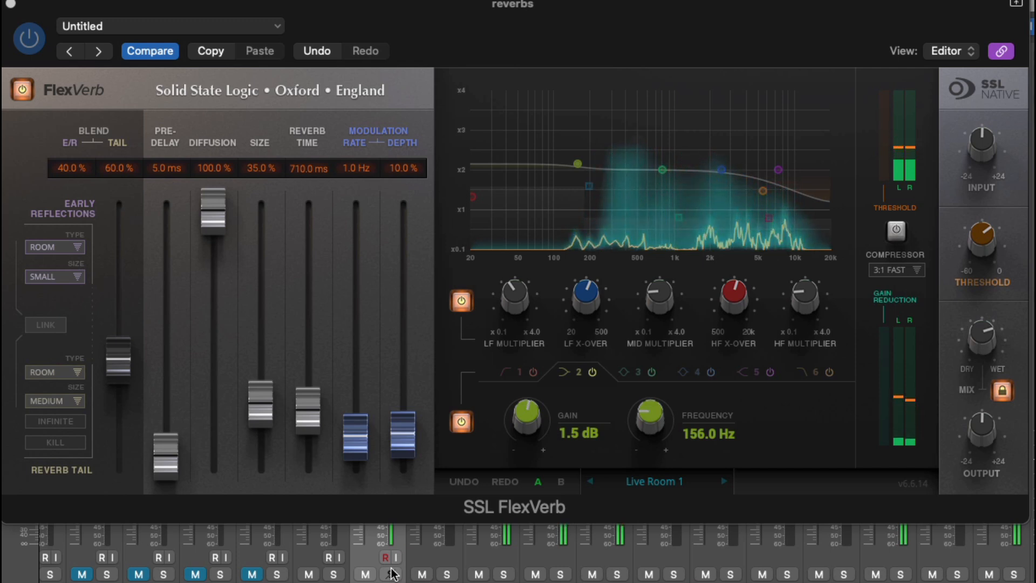
left_click(391, 573)
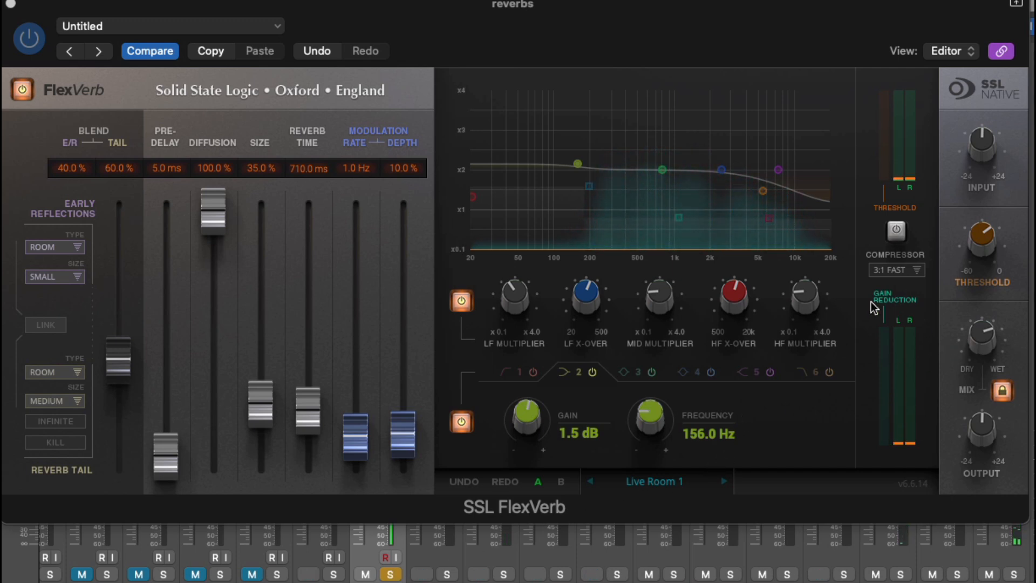
Load the (MH) Vocal Hall 3 preset from the Halls category and play the soloed vocal through it.
left_click(660, 482)
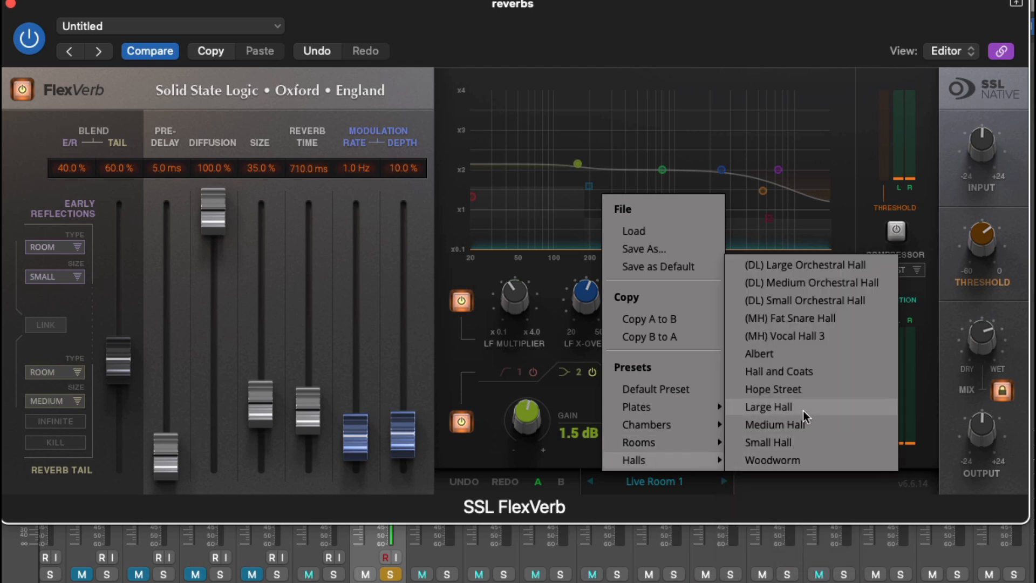
left_click(803, 335)
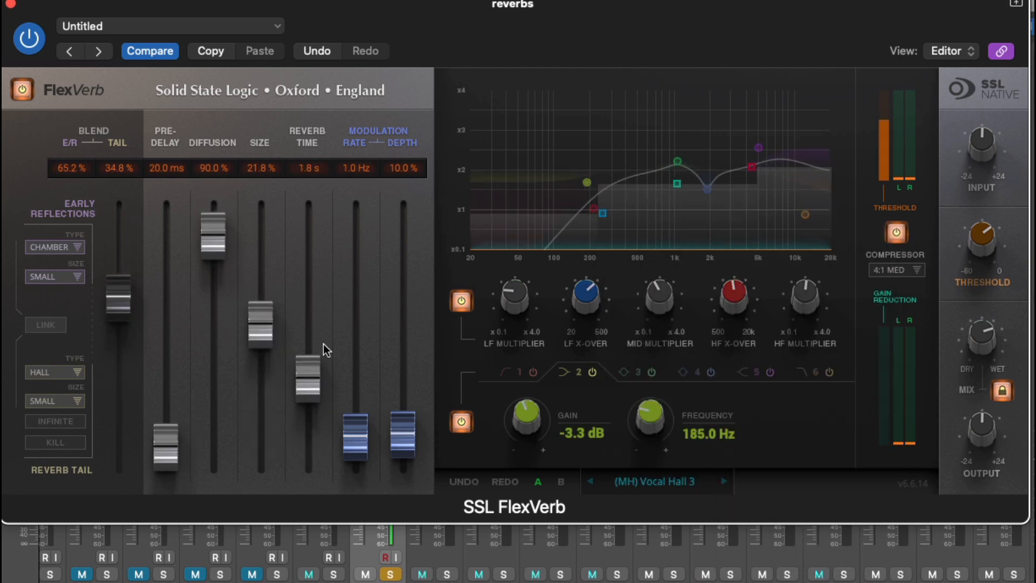
key("space")
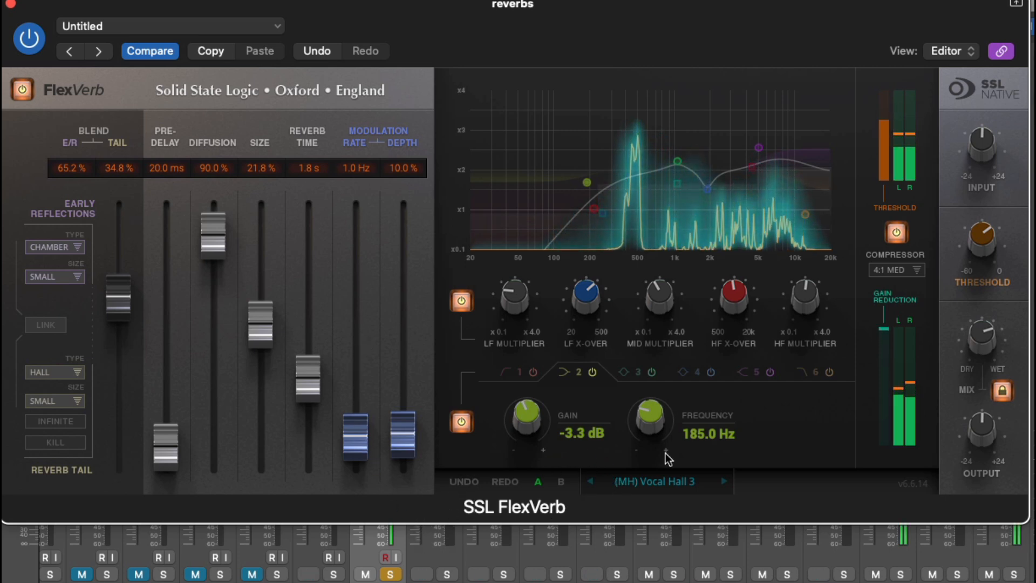
Reduce the dry/wet mix to about 33.6% and unsolo the vocal track to hear Vocal Hall 3 in the full mix.
mouse_move(977, 350)
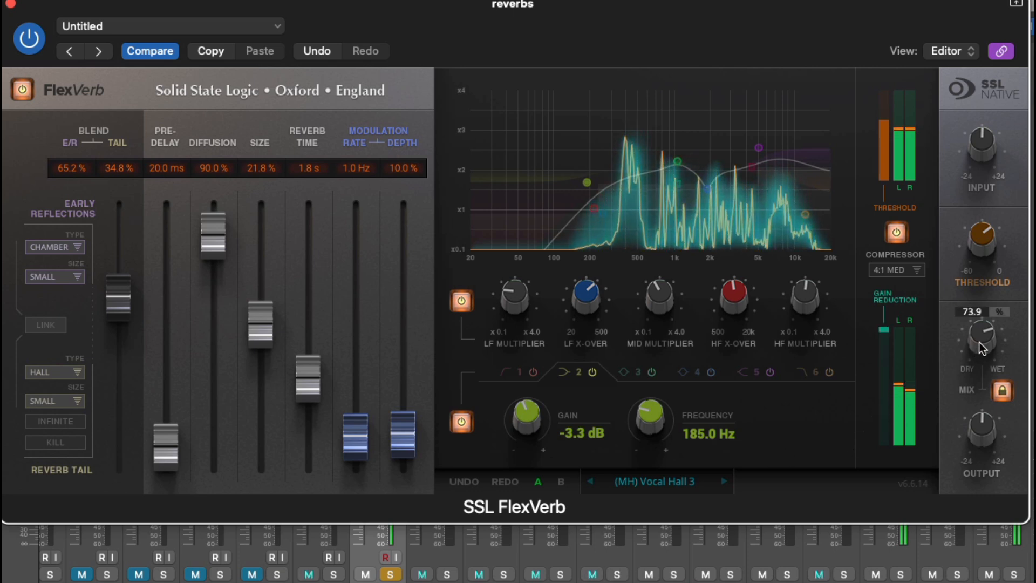
left_click_drag(979, 342, 943, 396)
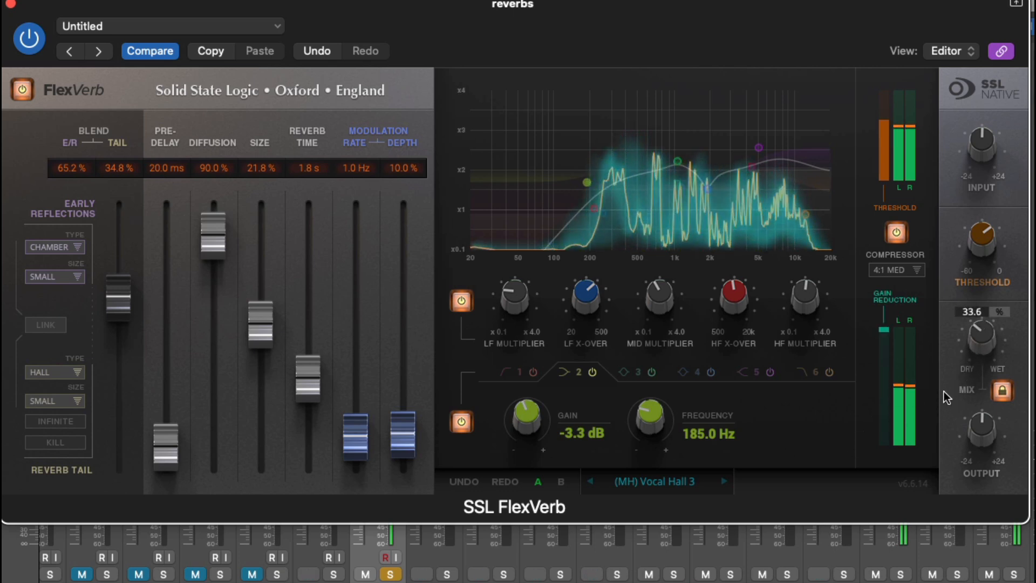
left_click(388, 575)
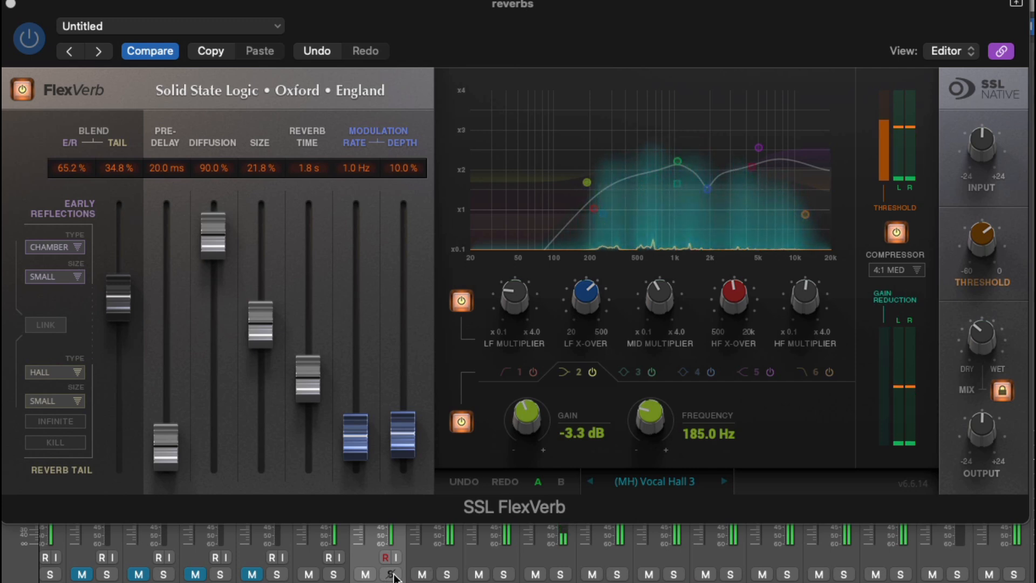
Solo the vocal track and look over the FlexVerb preset categories without loading another preset.
left_click(390, 574)
left_click(666, 482)
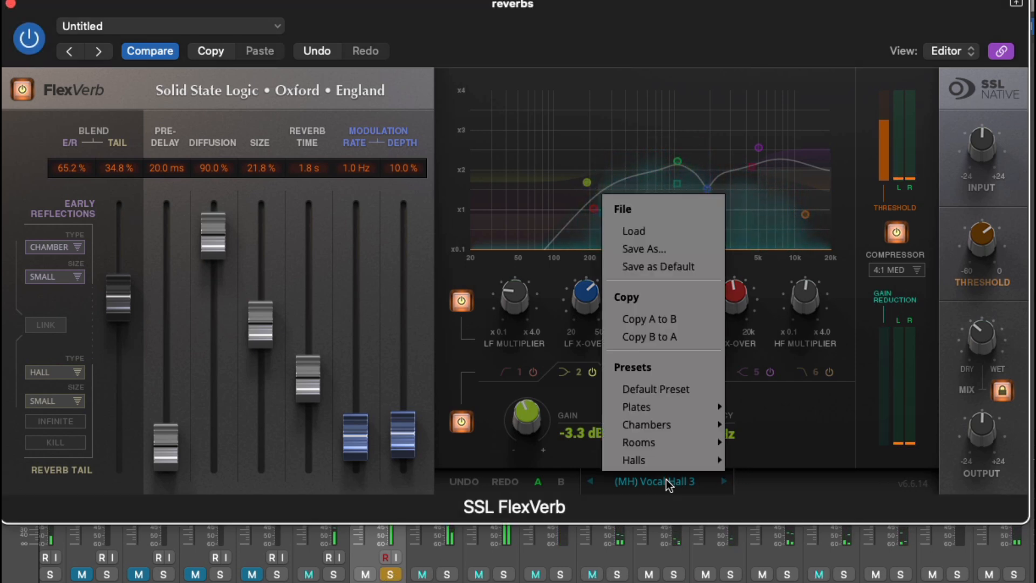
mouse_move(688, 406)
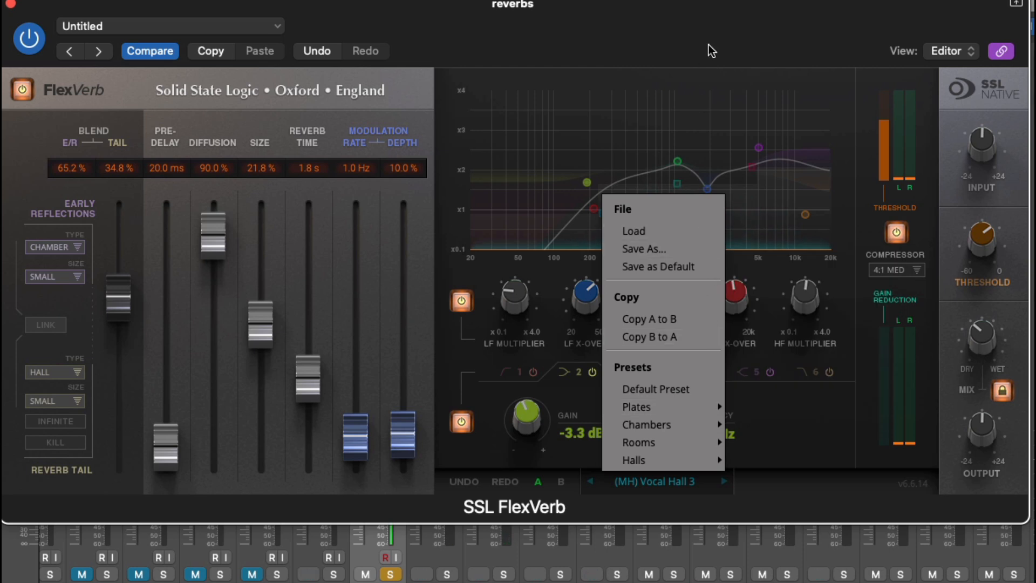
left_click(557, 282)
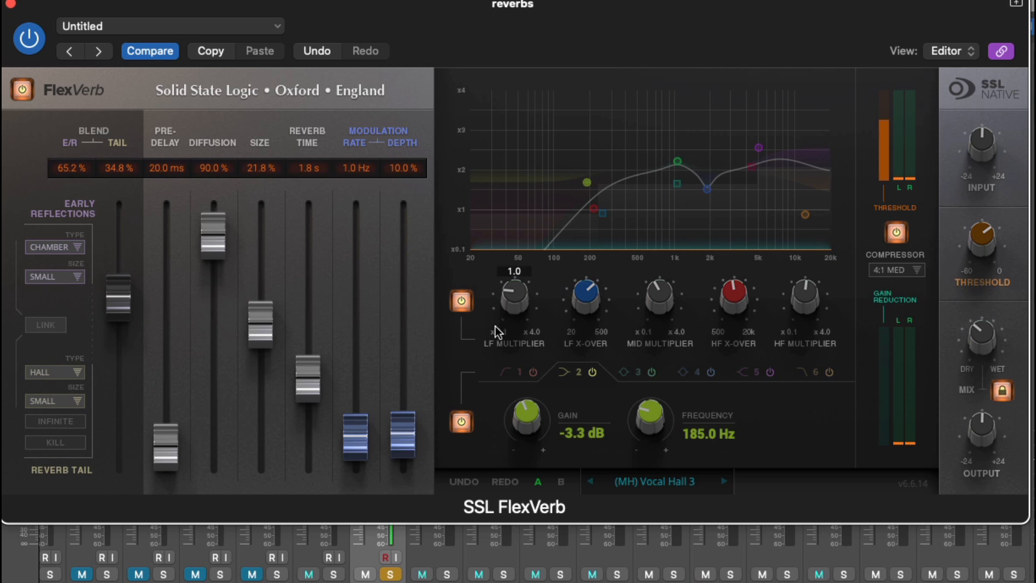
Audition the (MH) Vocal Hall 3 reverb in the full mix by temporarily unsoloing the vocal track.
left_click(391, 574)
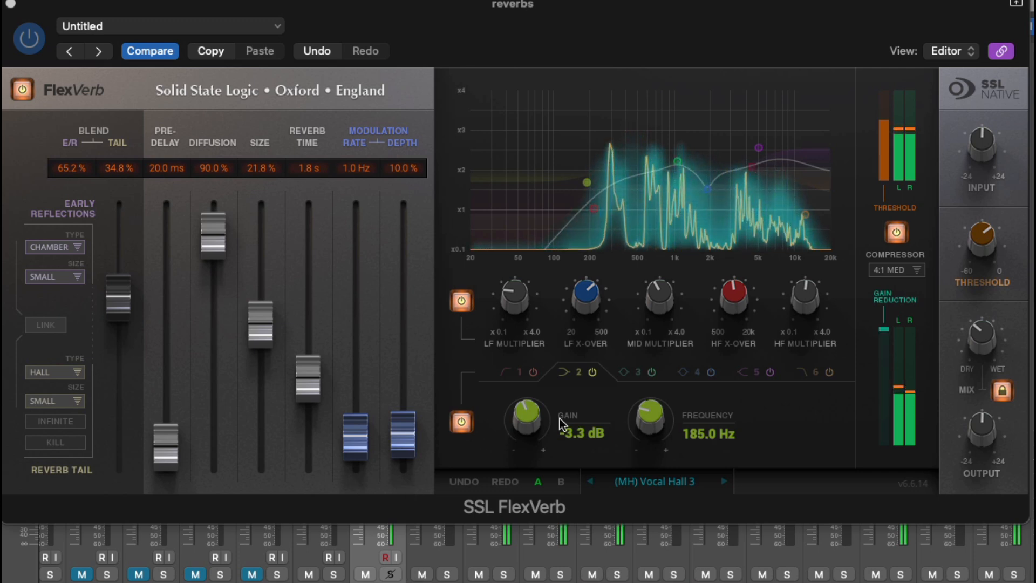
mouse_move(982, 337)
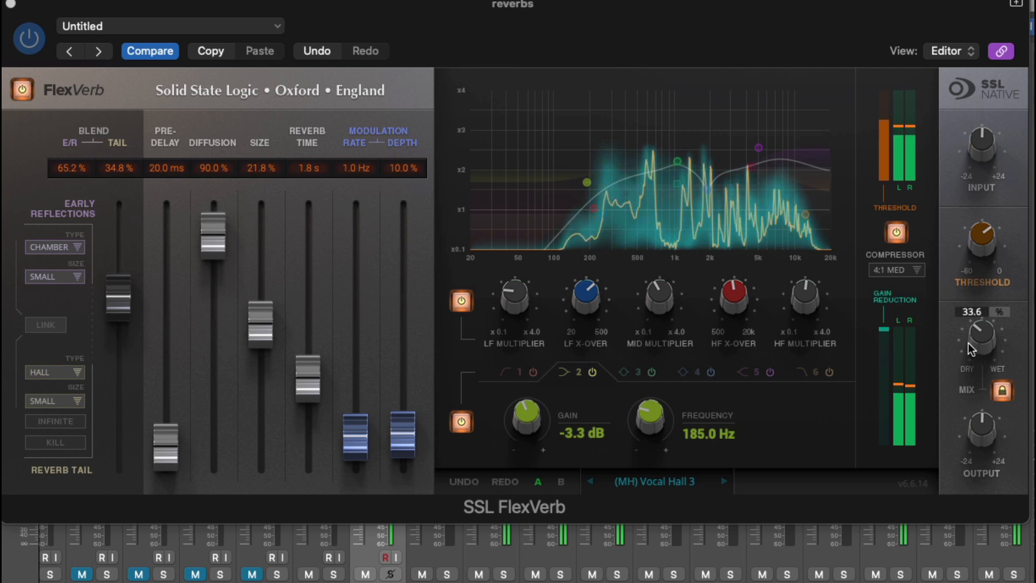
left_click(390, 575)
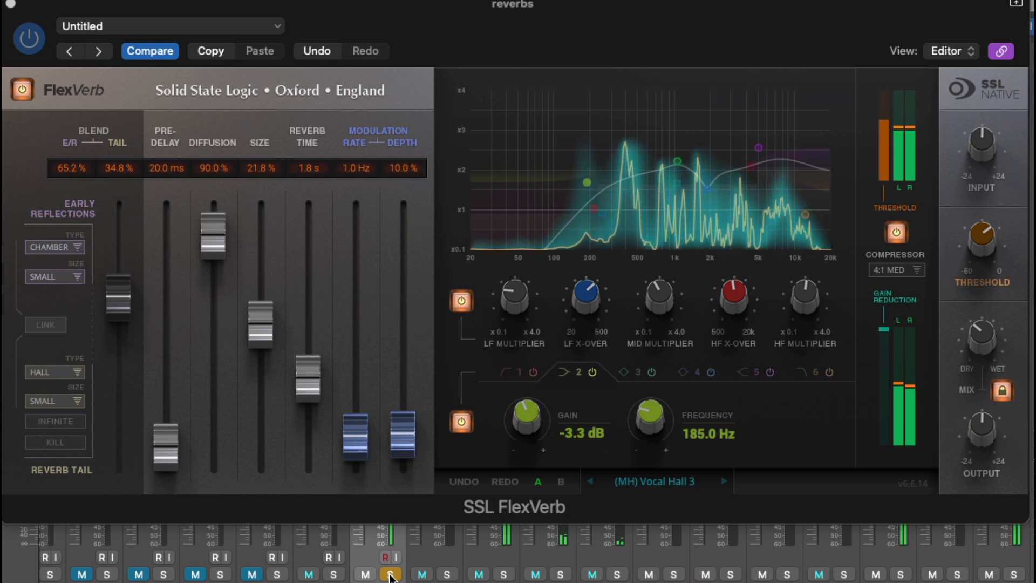